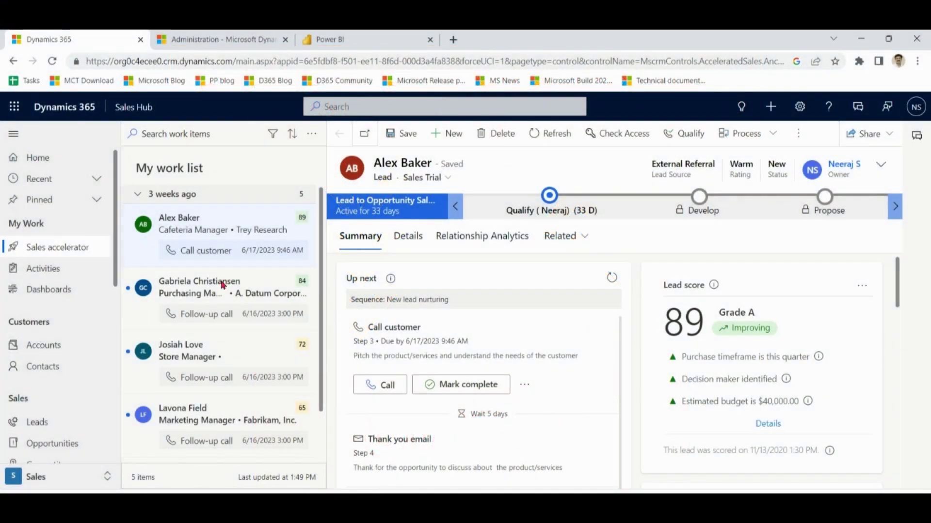
Open the Sales Activity Social Dashboard, browse the dashboard list, and show the New menu
{"action": "left_click", "coordinate": [48, 290]}
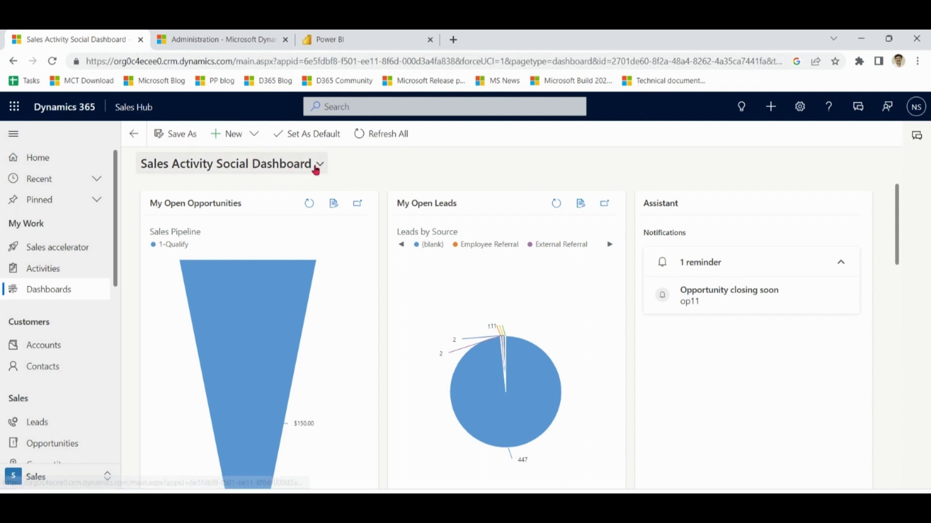
{"action": "left_click", "coordinate": [318, 166]}
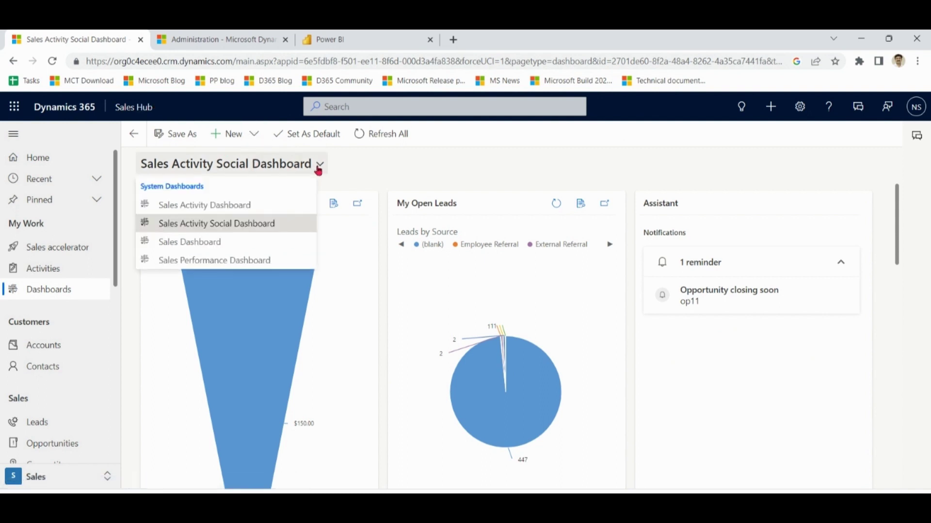
{"action": "left_click", "coordinate": [399, 168]}
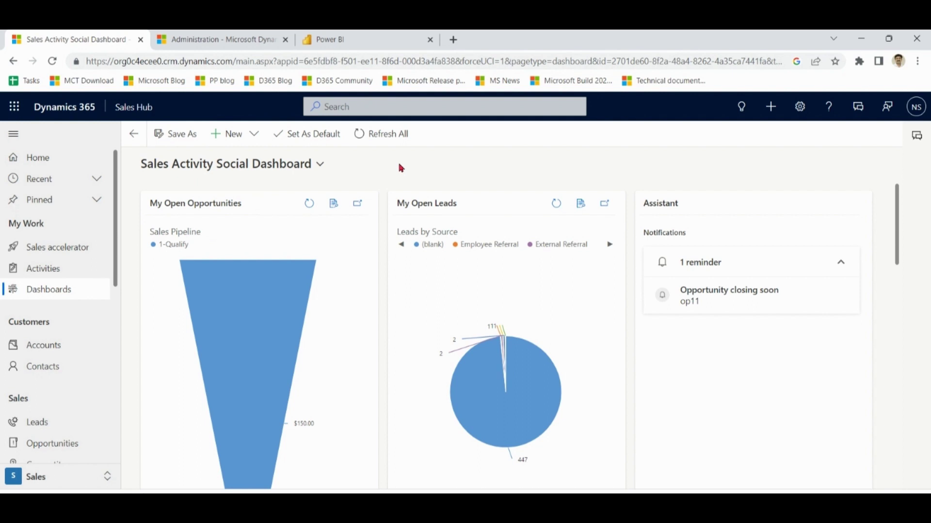
{"action": "left_click", "coordinate": [256, 139]}
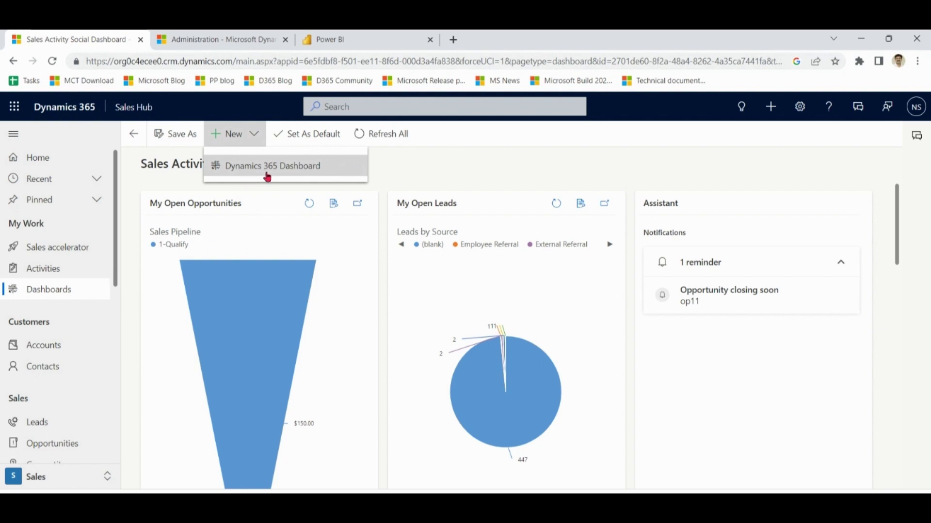
Create a new Dynamics 365 dashboard with the 3-Column Focused Dashboard layout
{"action": "left_click", "coordinate": [309, 169]}
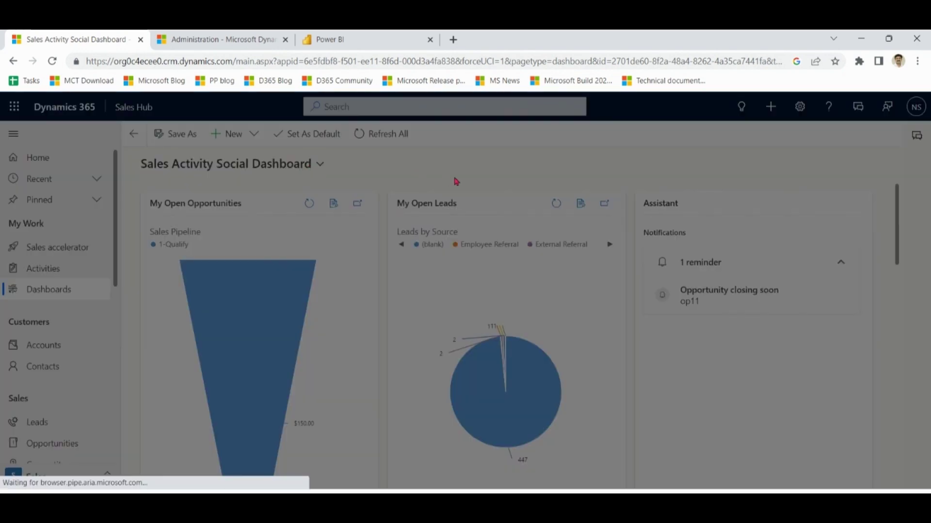
{"action": "left_click", "coordinate": [435, 323]}
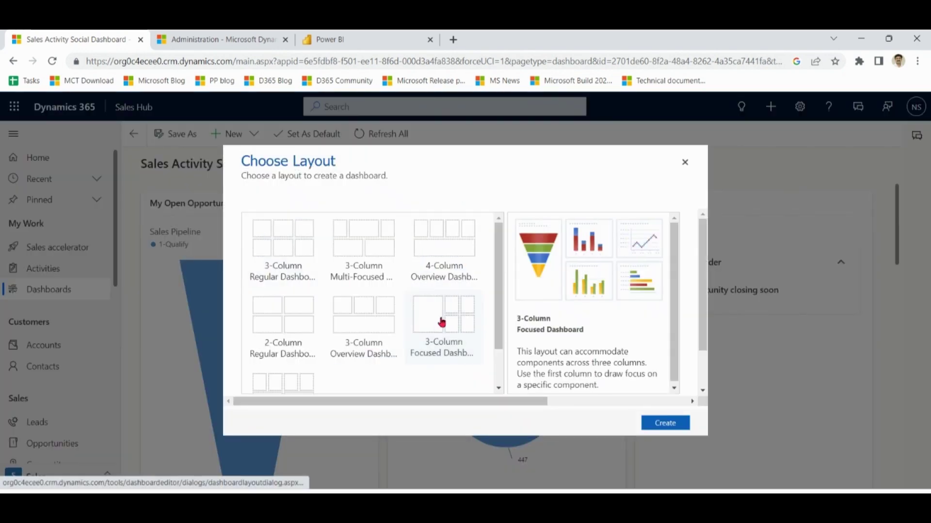
{"action": "left_click_drag", "start_coordinate": [704, 326], "coordinate": [702, 360]}
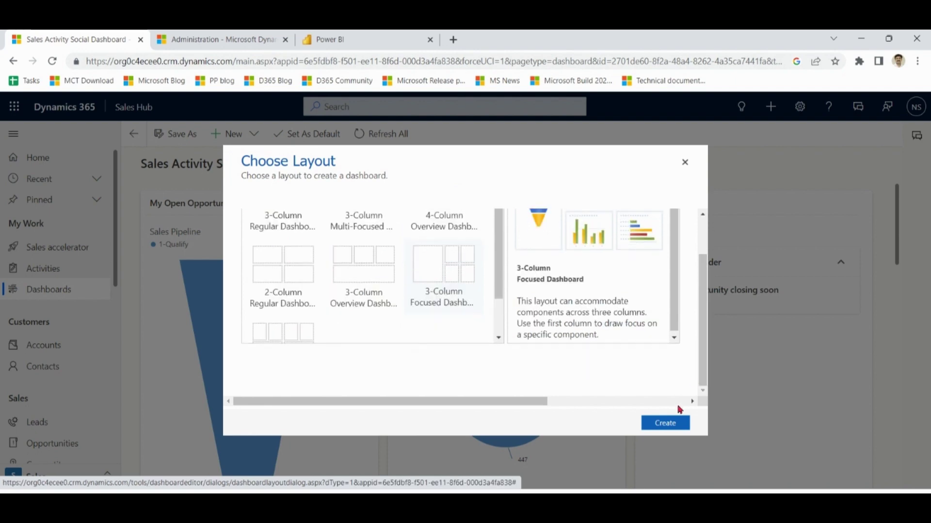
{"action": "left_click", "coordinate": [674, 425]}
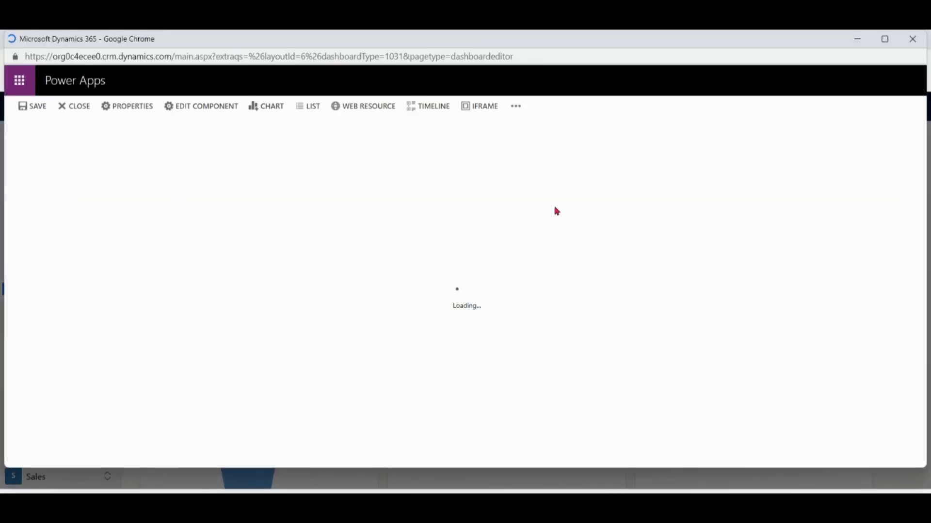
{"action": "type", "text": "Da"}
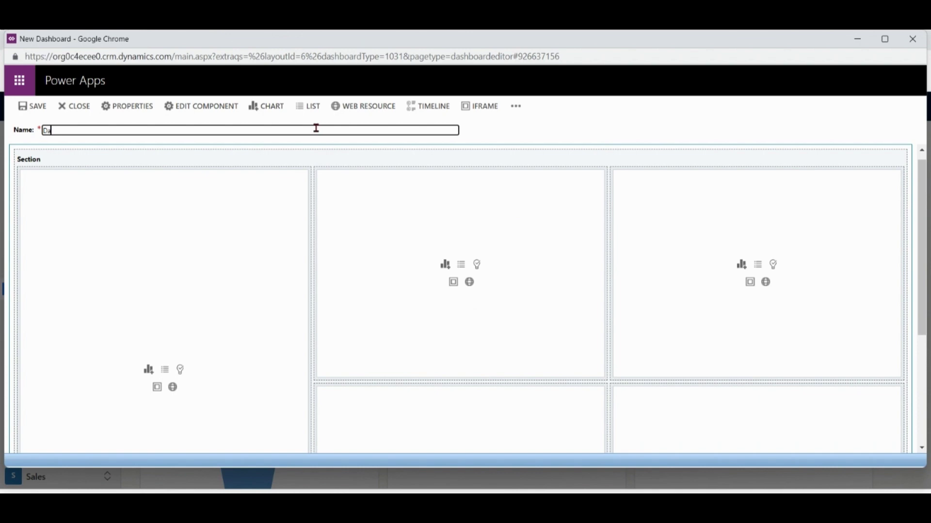
{"action": "type", "text": "shboard 1"}
Save the new dashboard under the name 'Dashboard 1'
{"action": "left_click", "coordinate": [34, 107]}
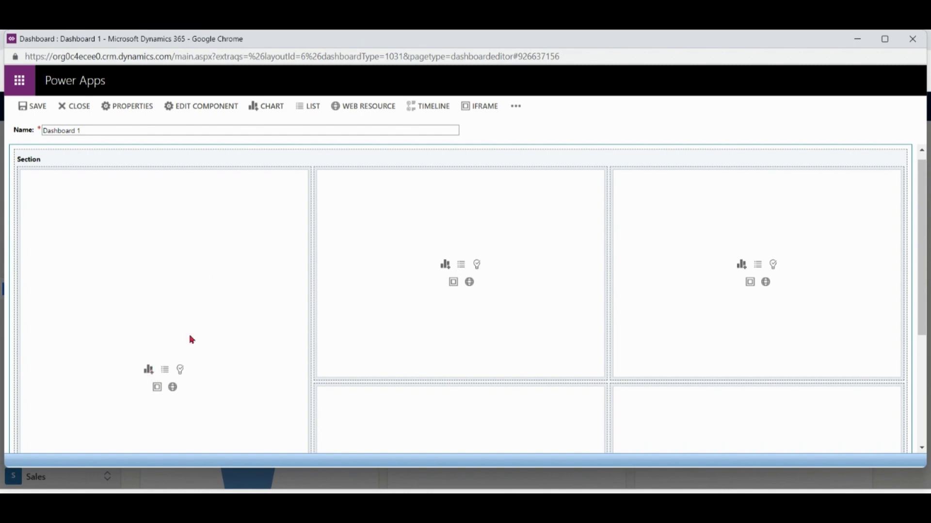
Add a Top Customers chart of Opportunity records (All Opportunities view) to Dashboard 1, then save and close it
{"action": "left_click", "coordinate": [149, 371]}
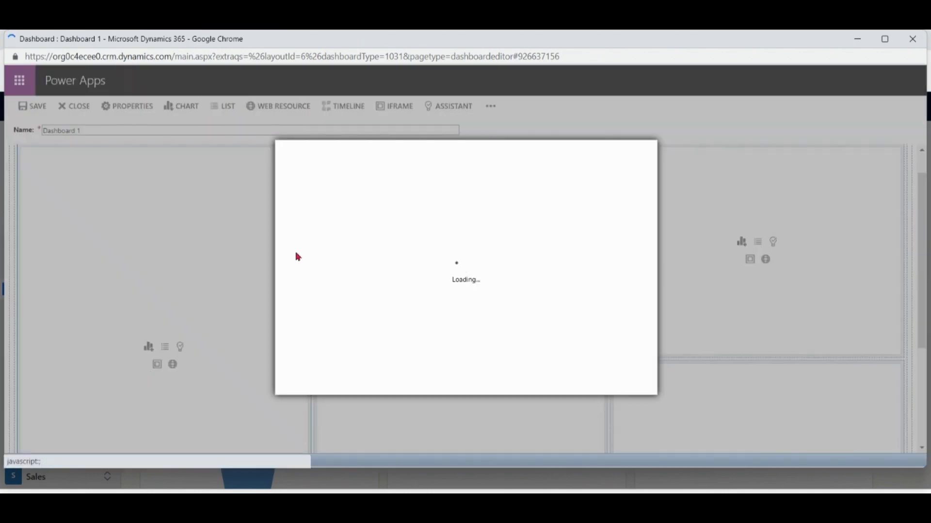
{"action": "left_click", "coordinate": [369, 240]}
{"action": "key", "text": "o"}
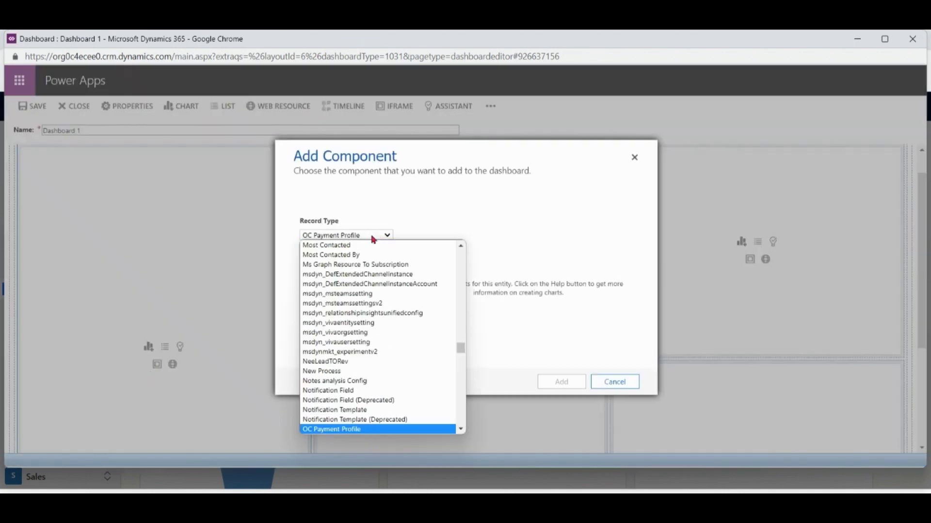
{"action": "key", "text": "p"}
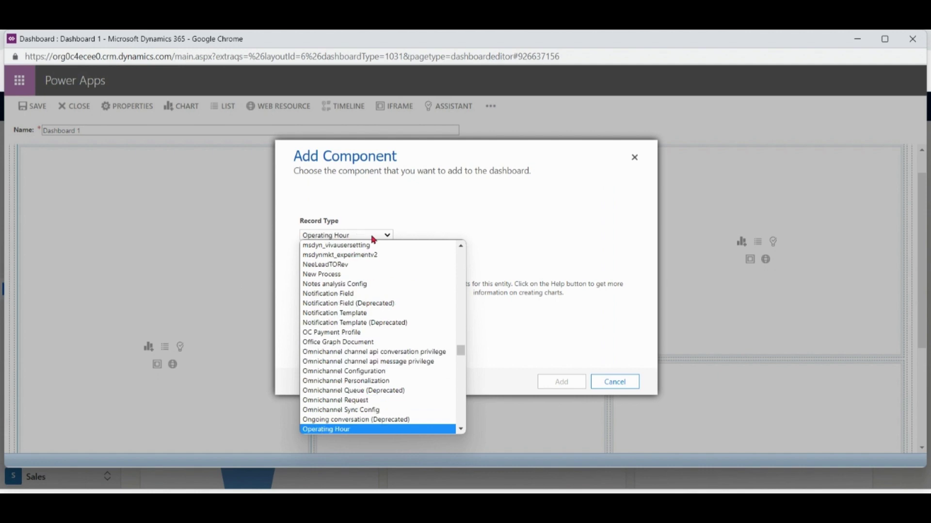
{"action": "key", "text": "p"}
{"action": "key", "text": "Return"}
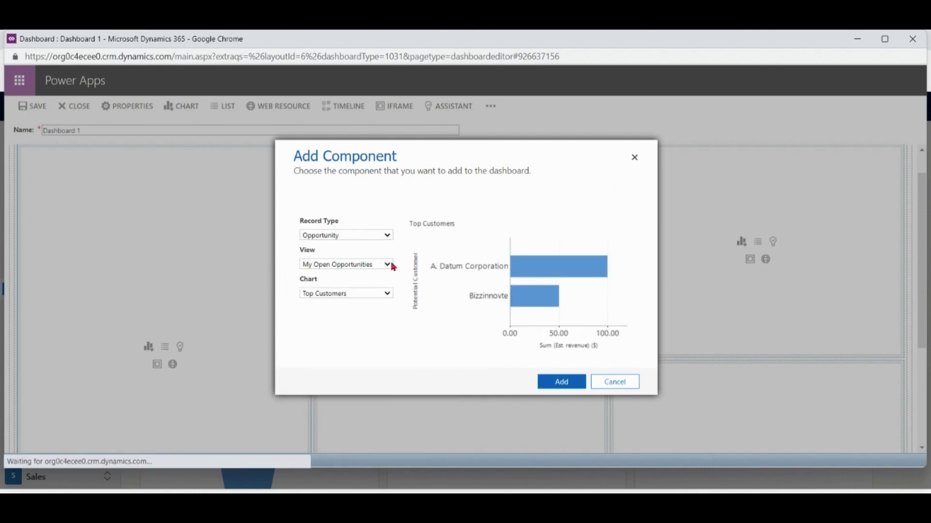
{"action": "left_click", "coordinate": [388, 265]}
{"action": "left_click", "coordinate": [390, 284]}
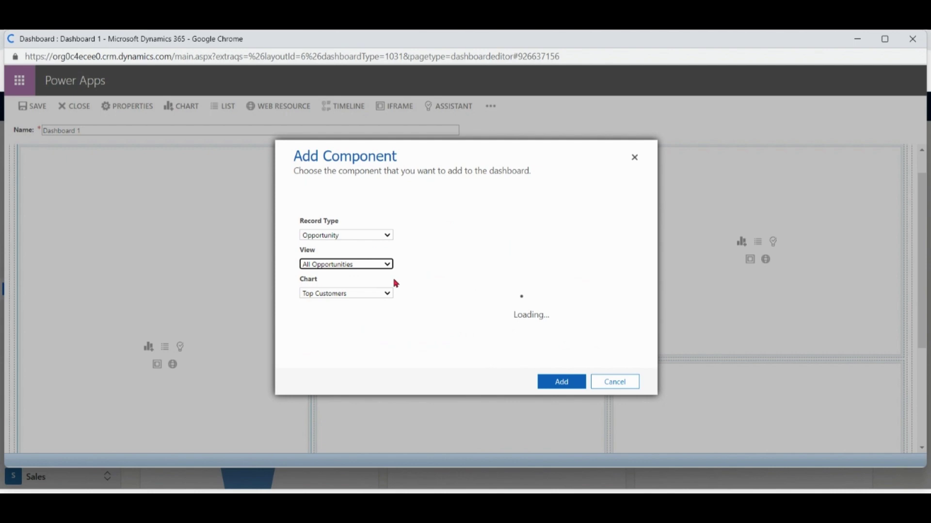
{"action": "left_click", "coordinate": [572, 385]}
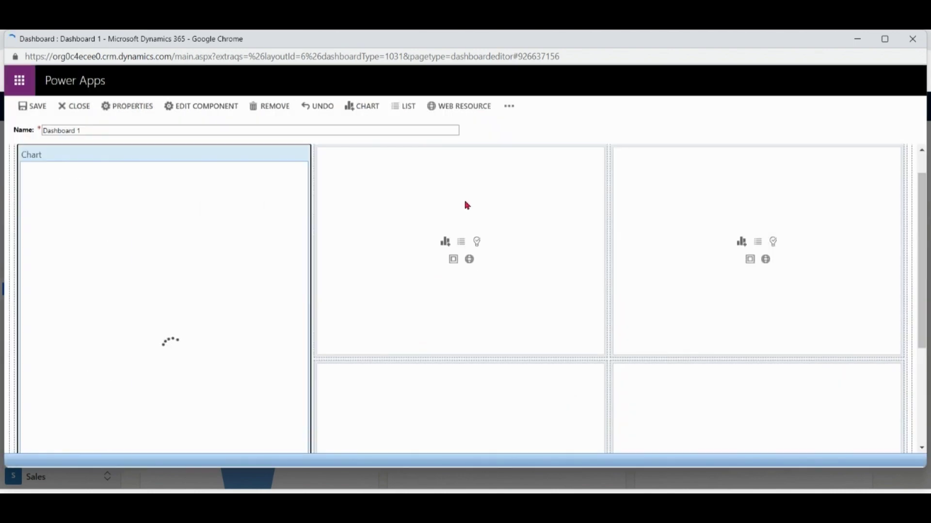
{"action": "left_click", "coordinate": [29, 107]}
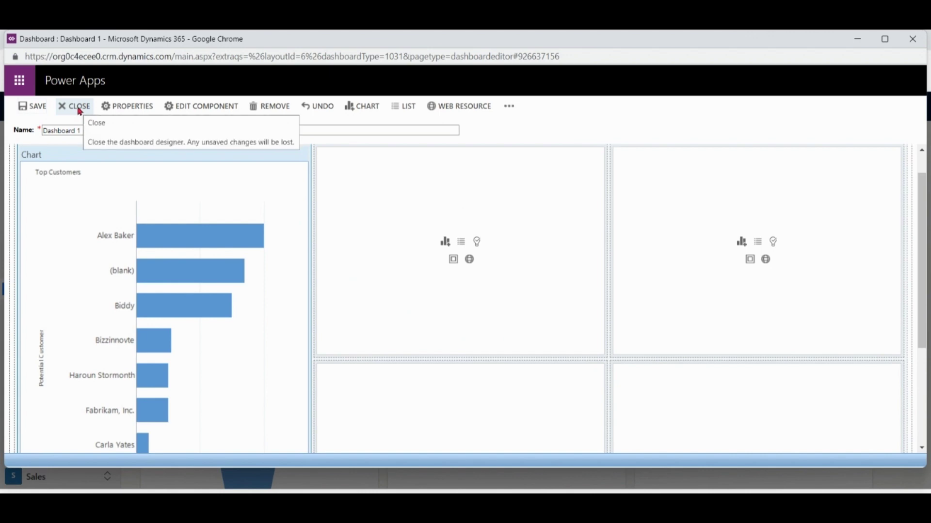
{"action": "left_click", "coordinate": [79, 111]}
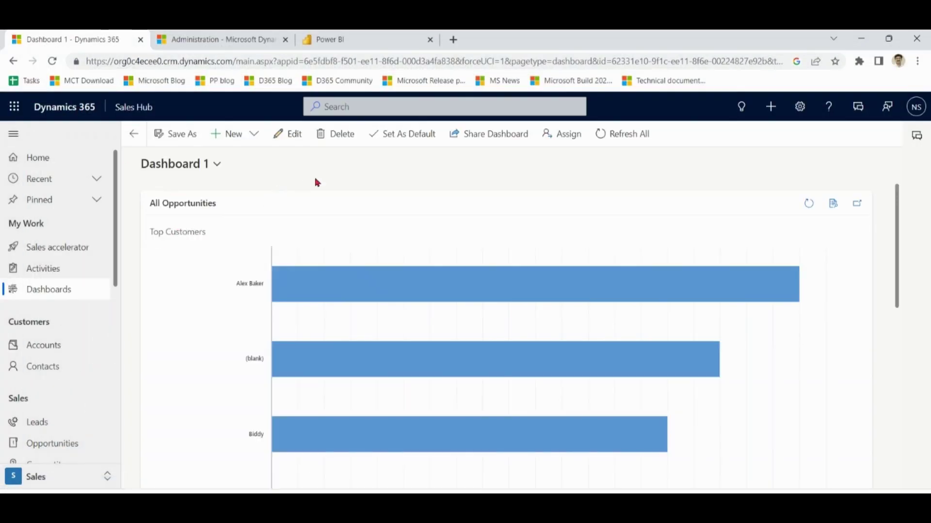
Return to the Sales Activity Social Dashboard, browse the dashboard list, and switch to the Power BI tab
{"action": "left_click", "coordinate": [52, 300]}
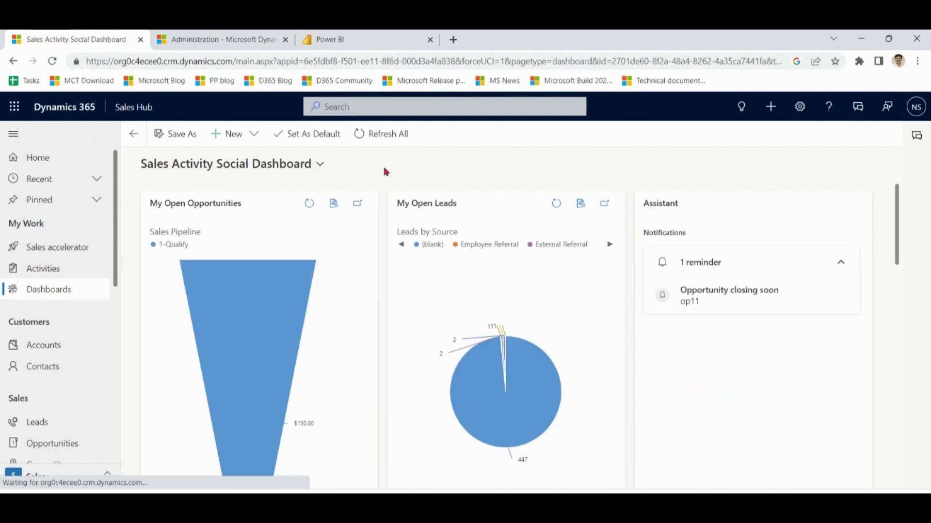
{"action": "left_click", "coordinate": [319, 166]}
{"action": "left_click", "coordinate": [409, 173]}
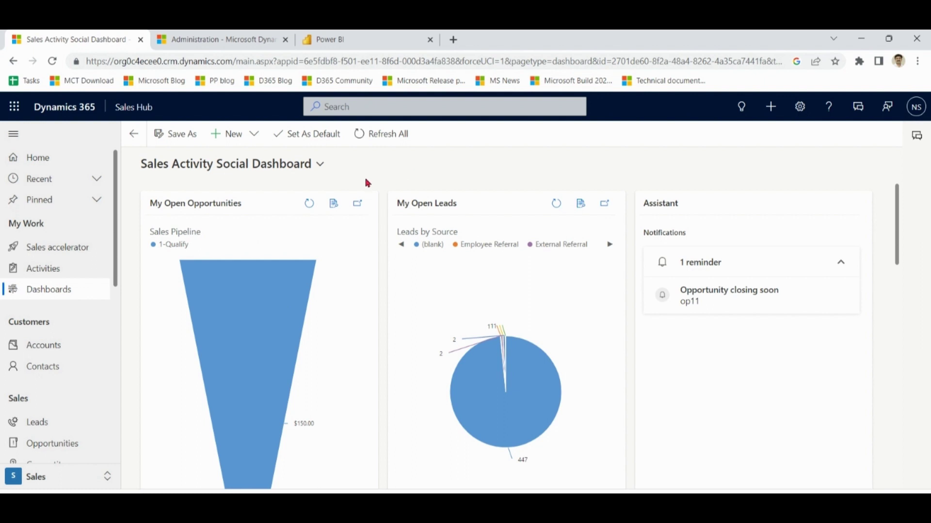
{"action": "left_click", "coordinate": [330, 39]}
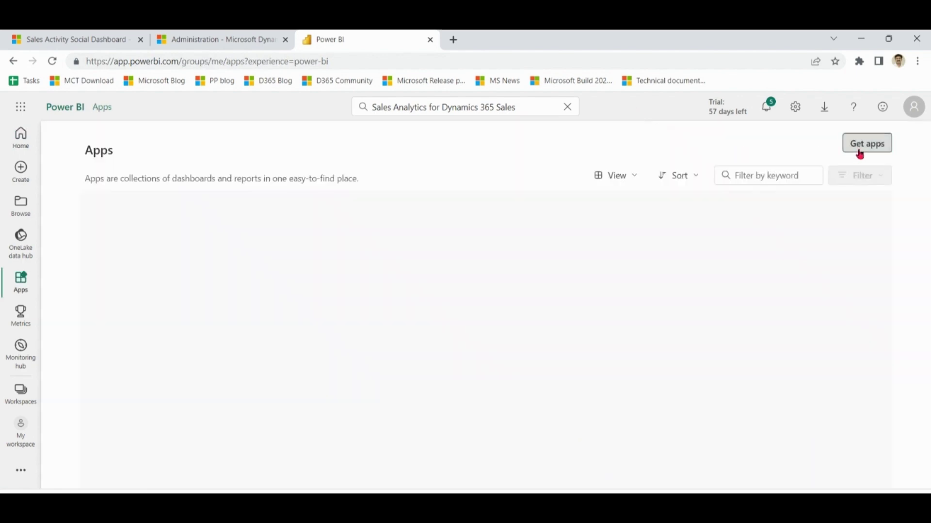
Get and install Sales Analytics for Dynamics 365 Sales from the Power BI apps catalogue
{"action": "left_click", "coordinate": [859, 154]}
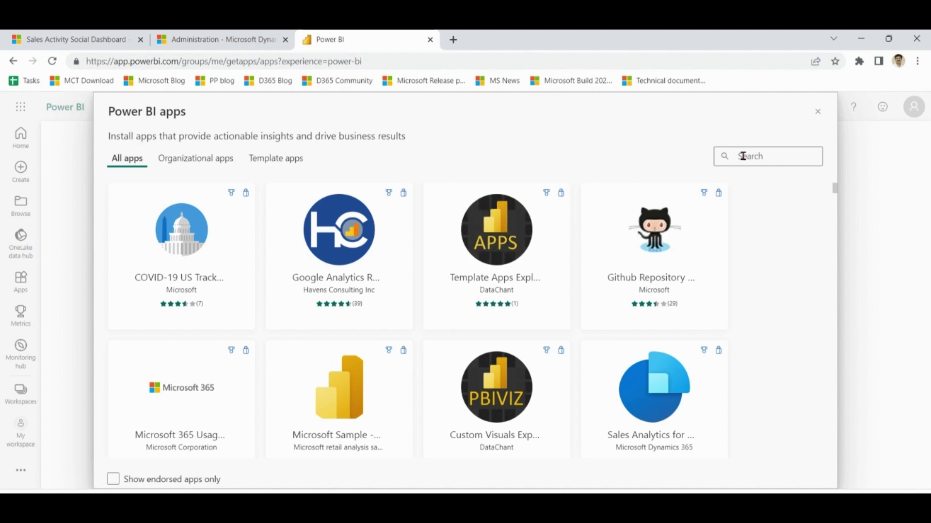
{"action": "type", "text": "Sales Analytics for Dynamics 365"}
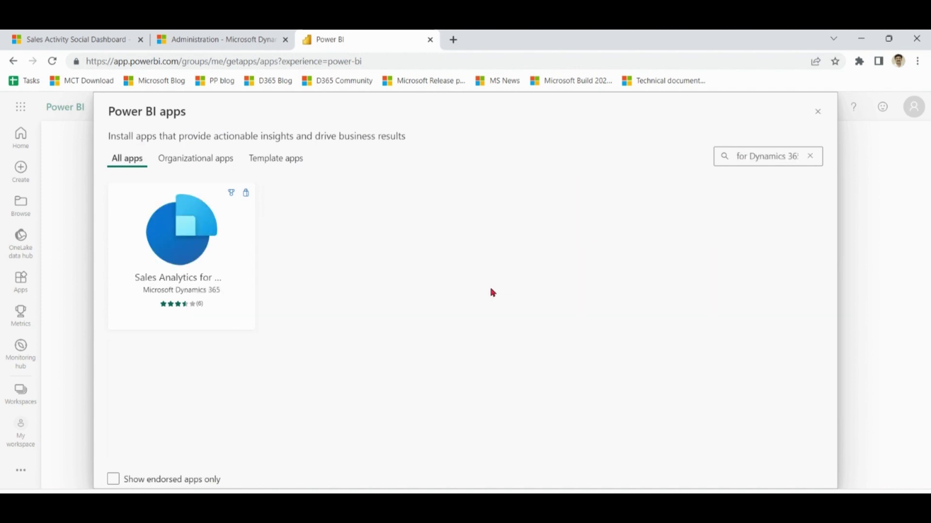
{"action": "mouse_move", "coordinate": [181, 247]}
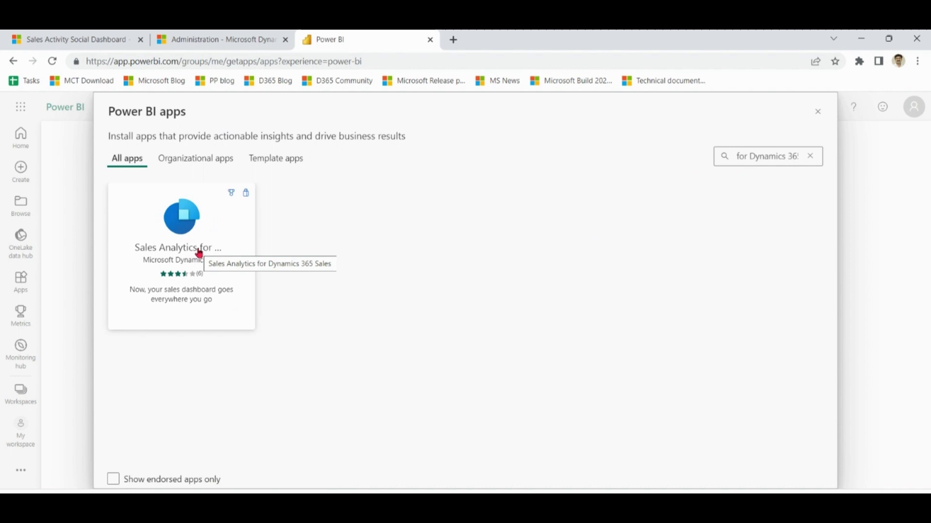
{"action": "left_click", "coordinate": [198, 251]}
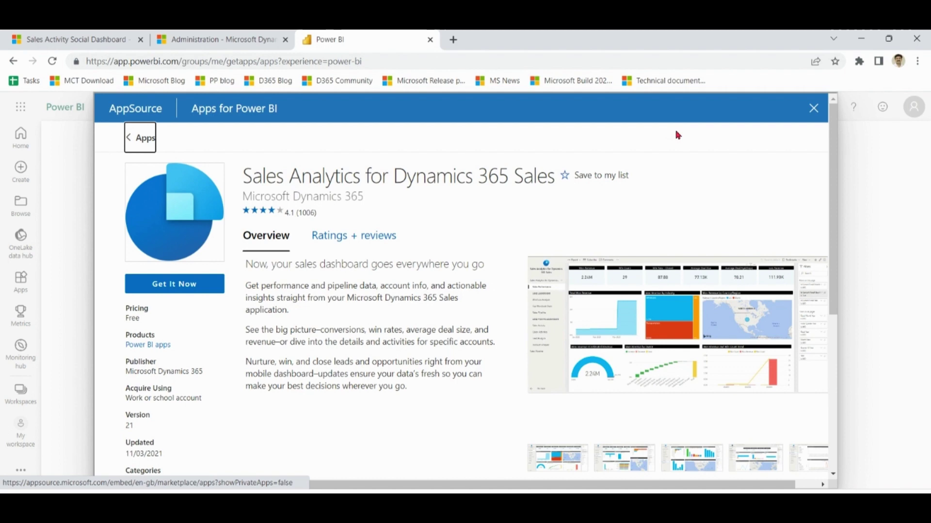
{"action": "left_click", "coordinate": [184, 289]}
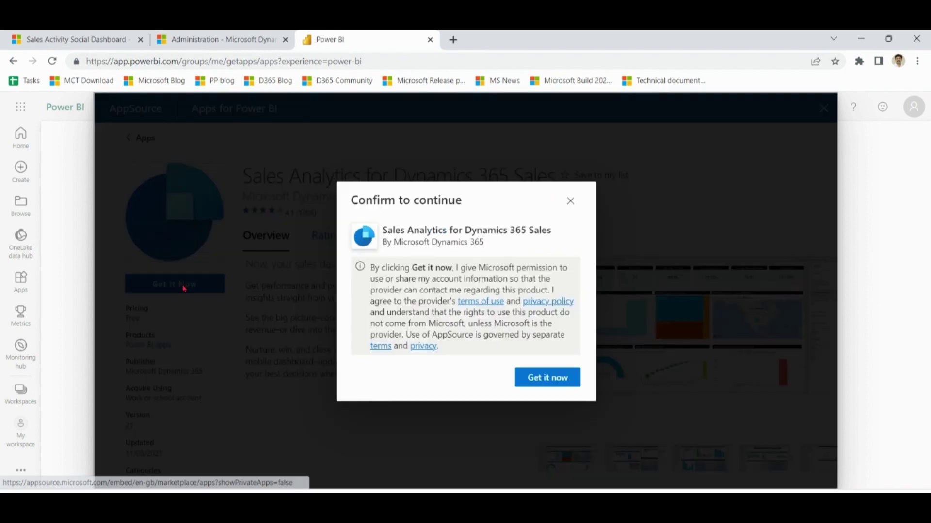
{"action": "left_click", "coordinate": [549, 378]}
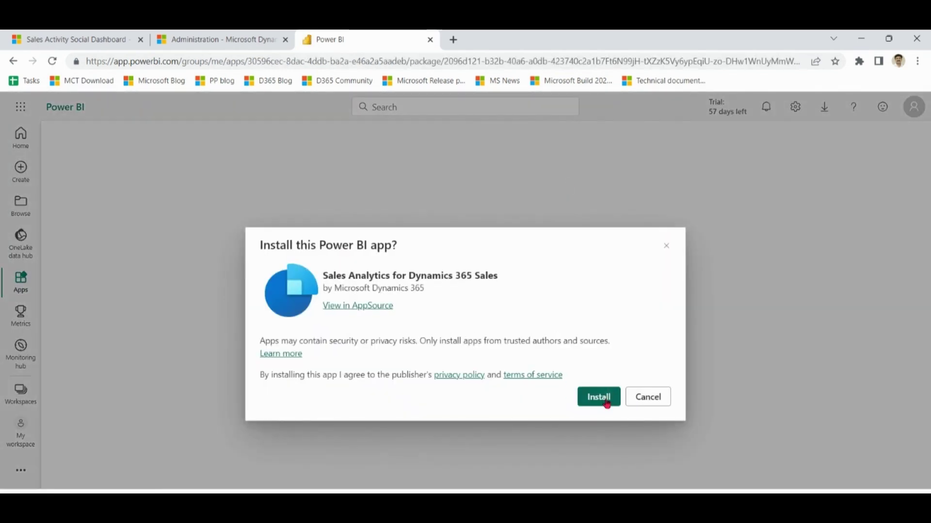
{"action": "left_click", "coordinate": [598, 398]}
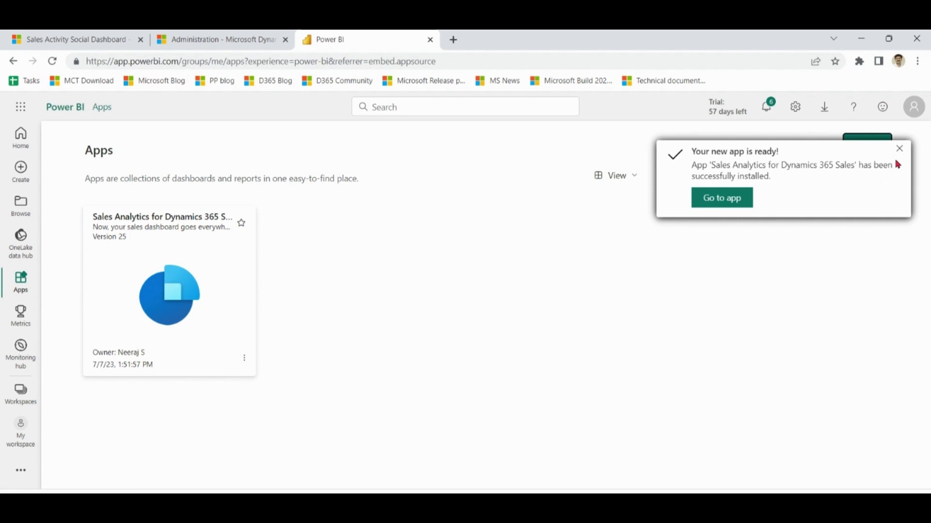
Open the newly installed Sales Analytics app via 'Go to app'
{"action": "left_click", "coordinate": [721, 199]}
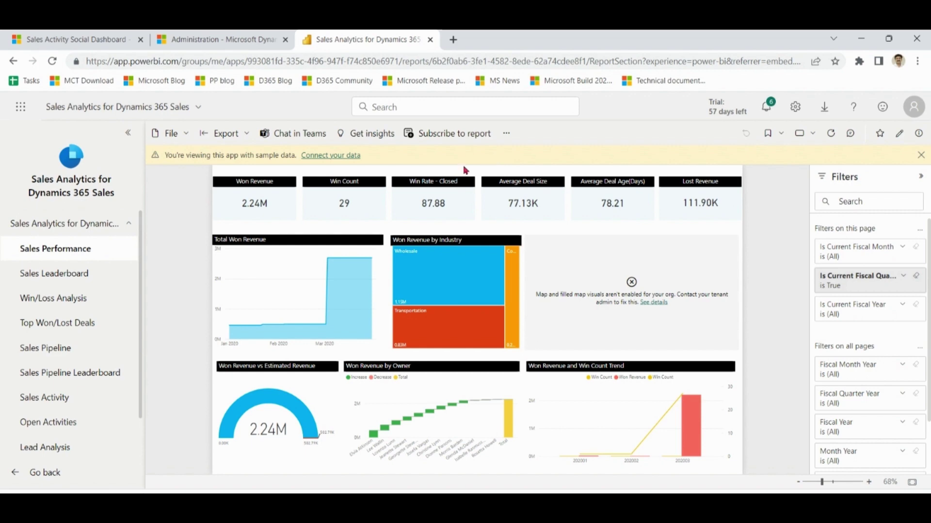
Copy the organisation's base URL from the Dynamics 365 address bar and return to the Power BI report
{"action": "left_click", "coordinate": [113, 44]}
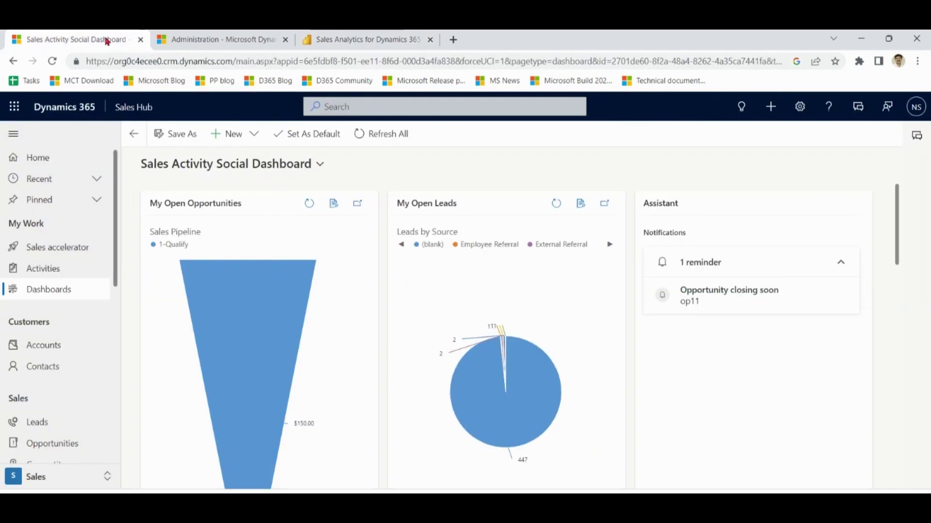
{"action": "left_click", "coordinate": [90, 61]}
{"action": "left_click", "coordinate": [117, 63]}
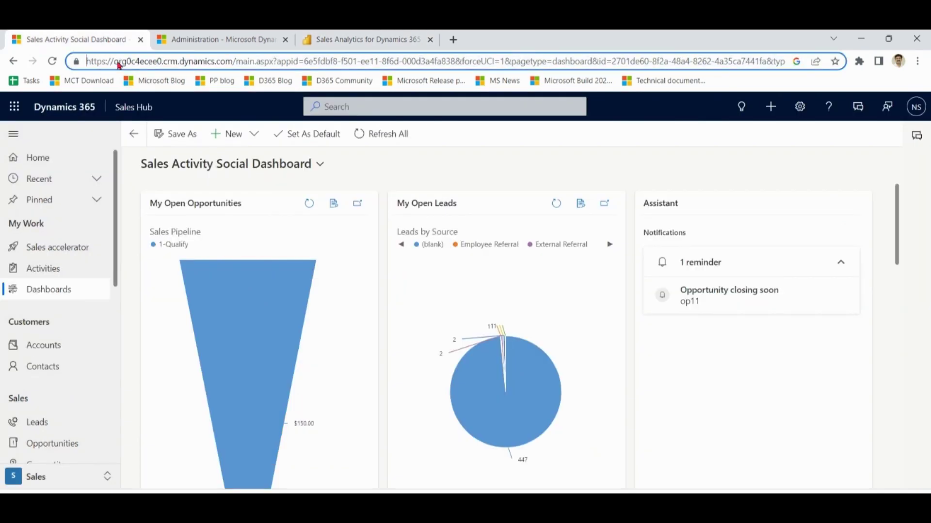
{"action": "key", "text": "shift+Right"}
{"action": "key", "text": "shift+Right"}
{"action": "key", "text": "shift+Right"}
{"action": "key", "text": "shift+Right"}
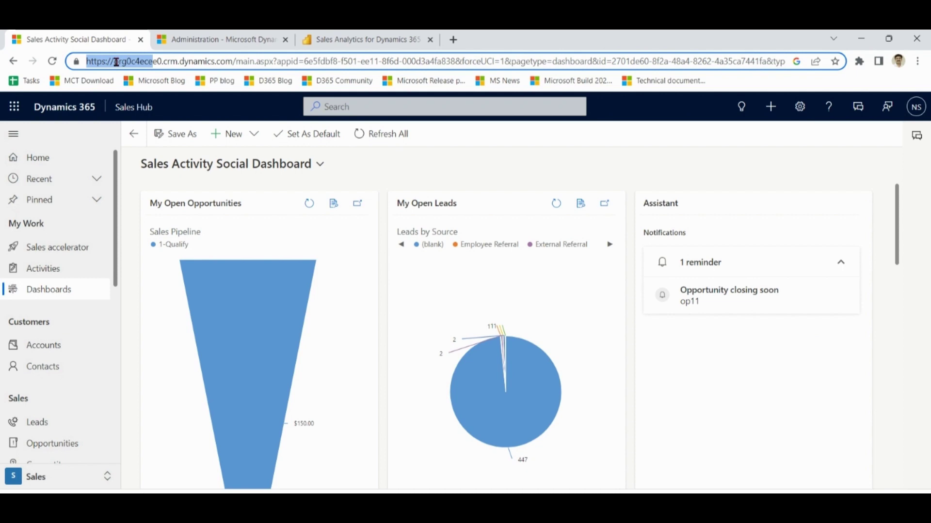
{"action": "key", "text": "shift+Right"}
{"action": "key", "text": "shift+Right"}
{"action": "key", "text": "shift+Right"}
{"action": "key", "text": "shift+Right"}
{"action": "key", "text": "shift+Right"}
{"action": "key", "text": "shift+Right"}
{"action": "key", "text": "shift+Right"}
{"action": "key", "text": "shift+Right"}
{"action": "key", "text": "shift+Right"}
{"action": "key", "text": "shift+Right"}
{"action": "key", "text": "shift+Right"}
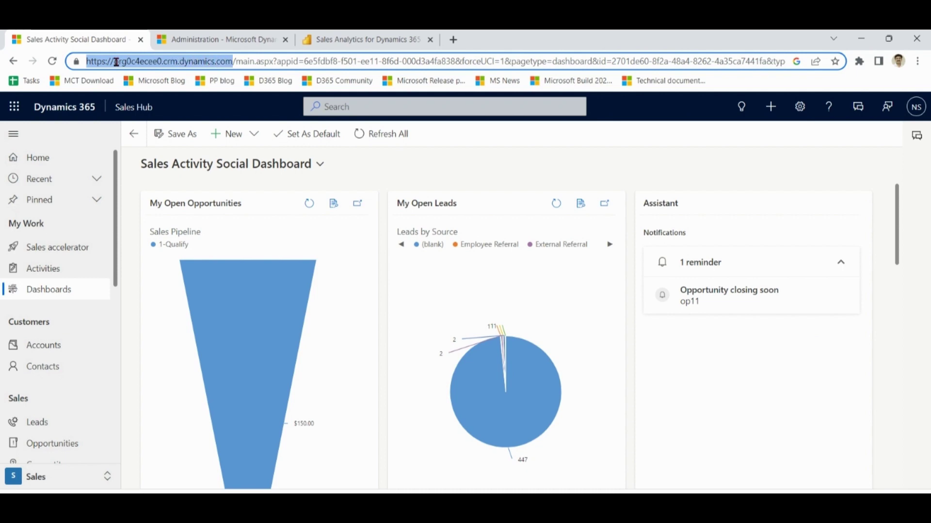
{"action": "left_click", "coordinate": [342, 40]}
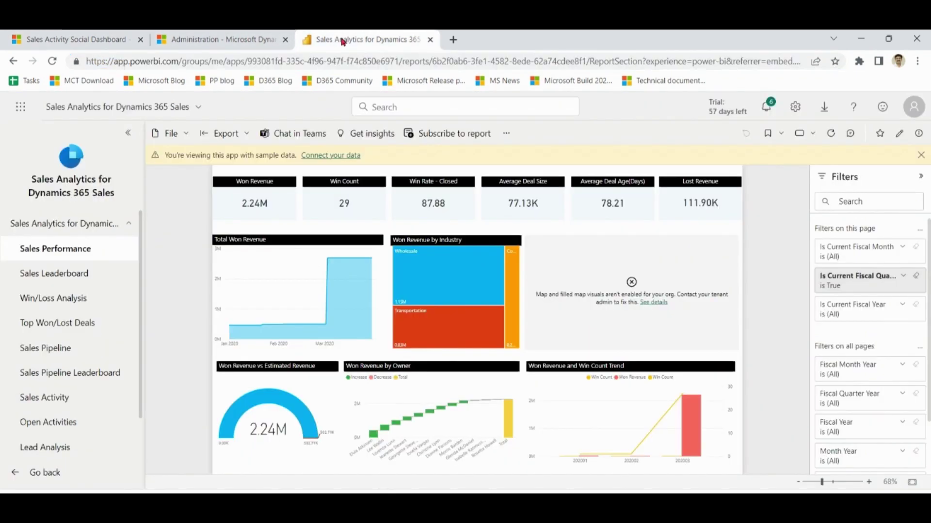
Replace the sample server address with the organisation's URL in 'Connect your data', with advanced options shown
{"action": "left_click", "coordinate": [351, 155]}
{"action": "key", "text": "ctrl+a"}
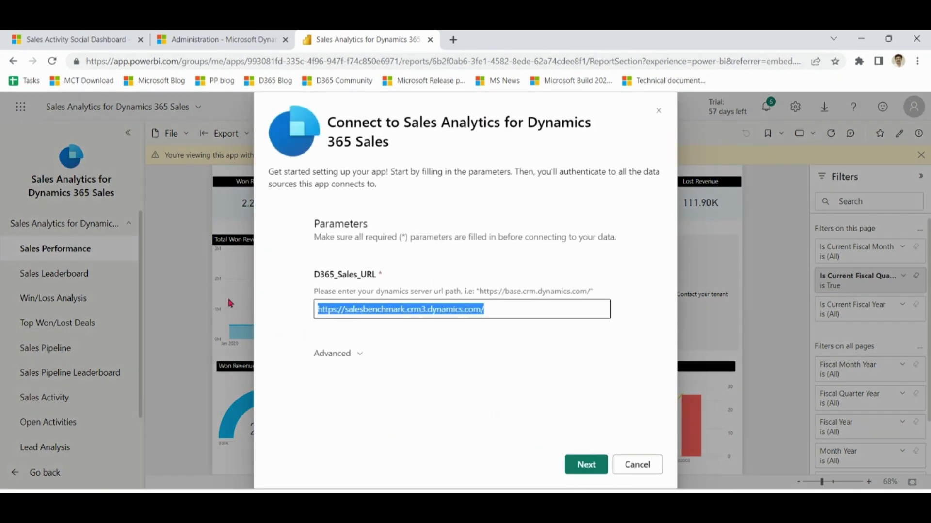
{"action": "type", "text": "https://org0c4ecee0.crm.dynamics.com/"}
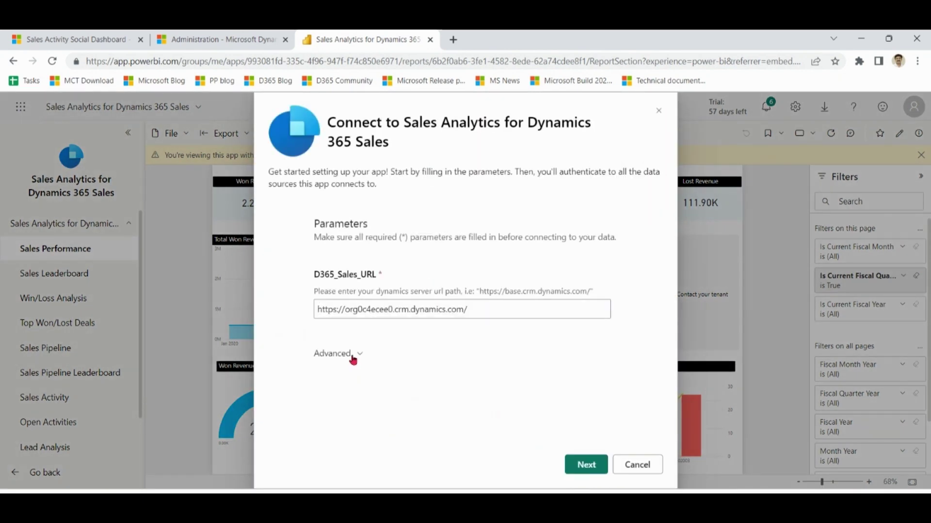
{"action": "left_click", "coordinate": [352, 356]}
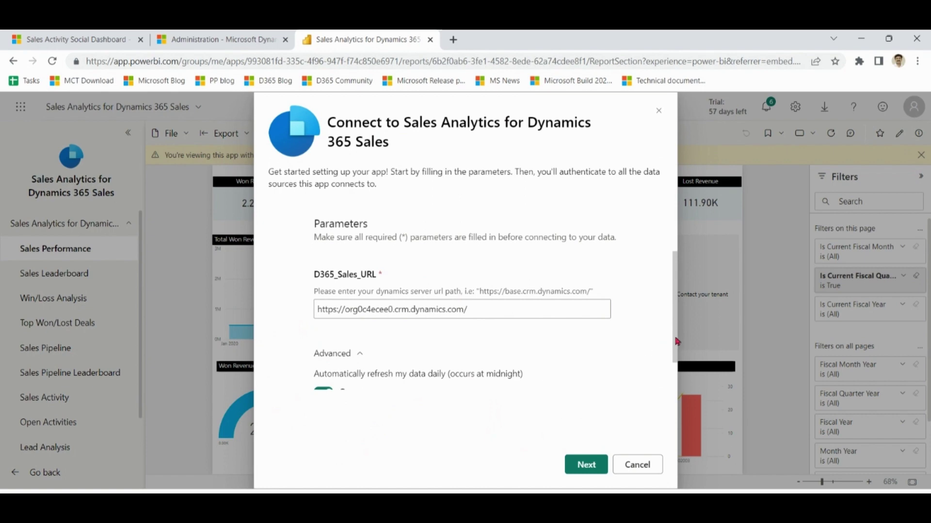
{"action": "left_click_drag", "start_coordinate": [674, 340], "coordinate": [675, 388]}
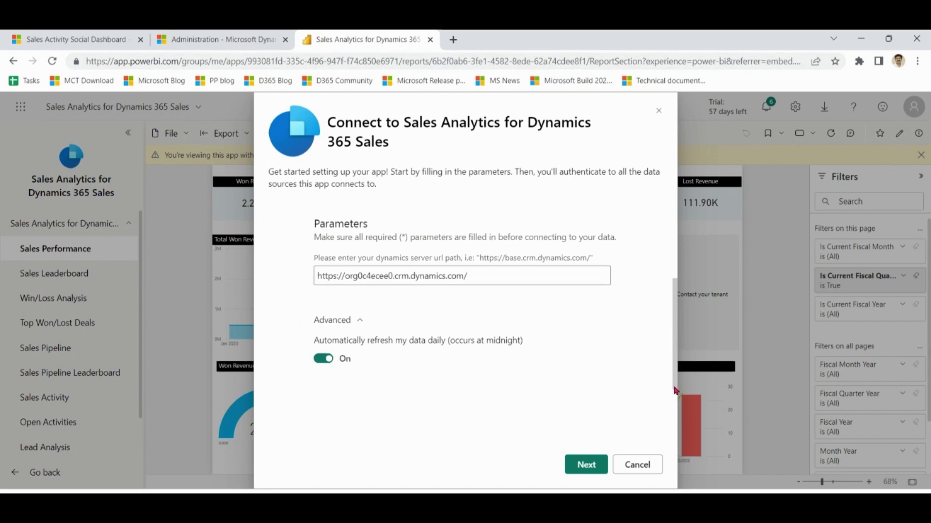
{"action": "left_click", "coordinate": [588, 465]}
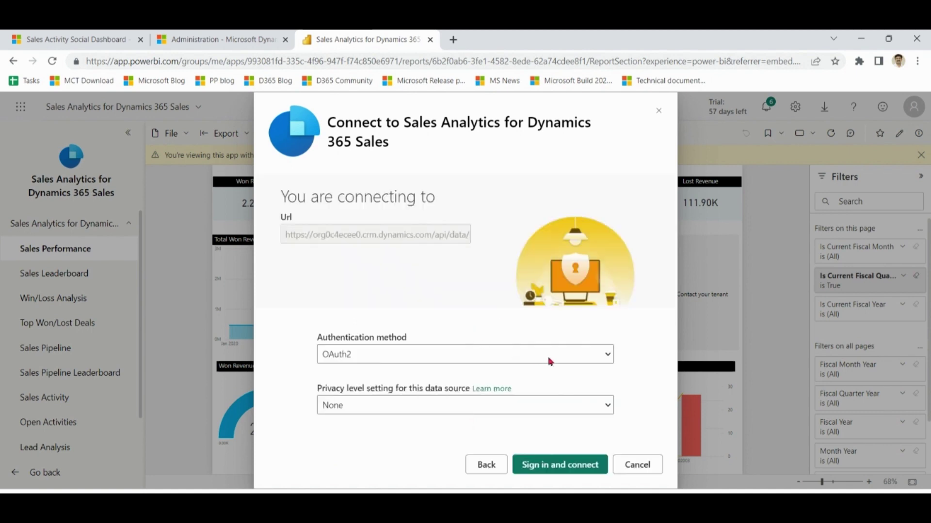
Set the privacy level to Organizational and sign in to connect the organisation's data
{"action": "left_click", "coordinate": [498, 405]}
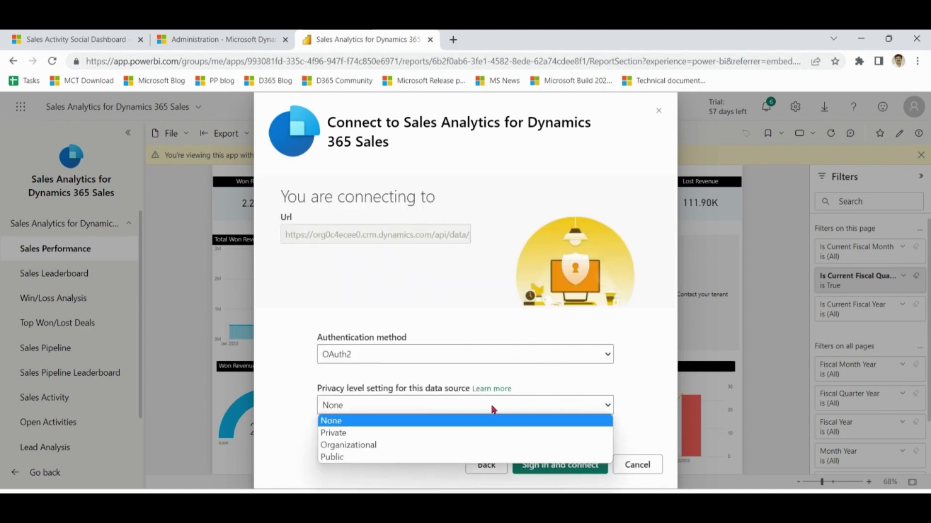
{"action": "left_click", "coordinate": [435, 446]}
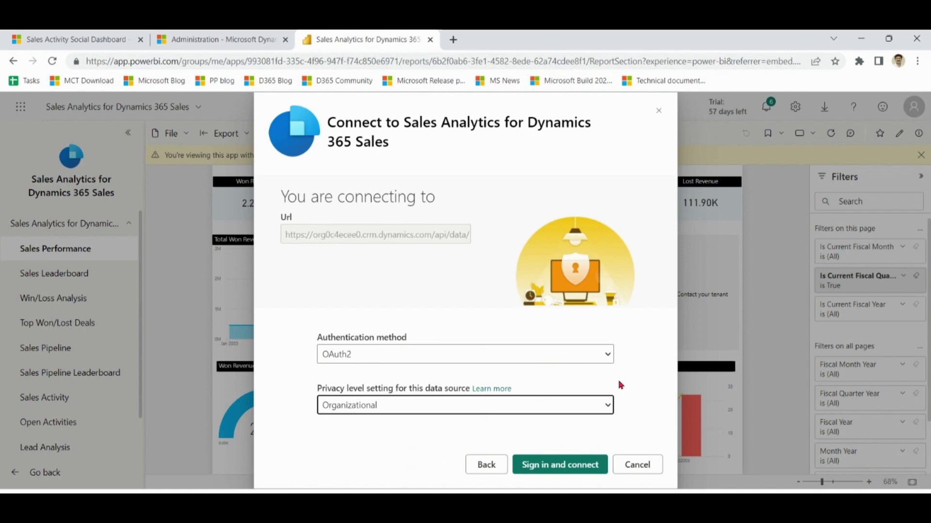
{"action": "left_click", "coordinate": [570, 469]}
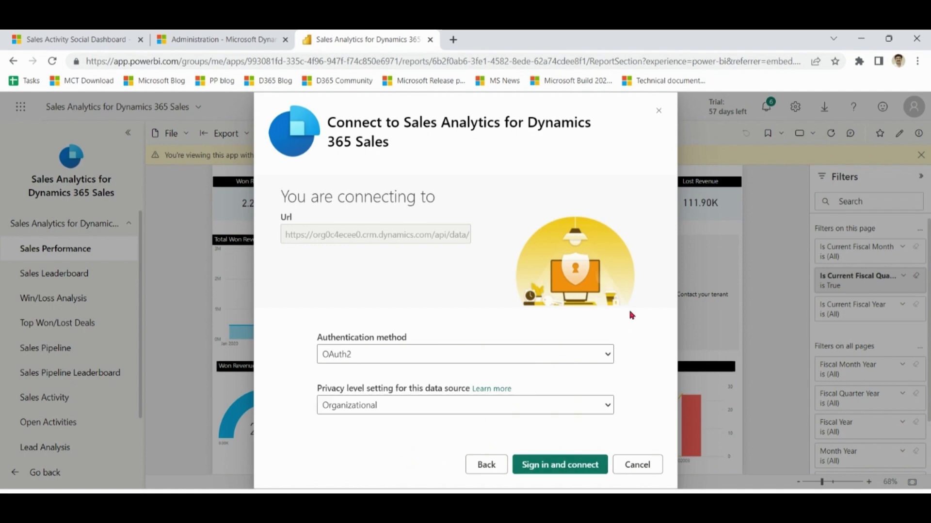
{"action": "mouse_move", "coordinate": [139, 320]}
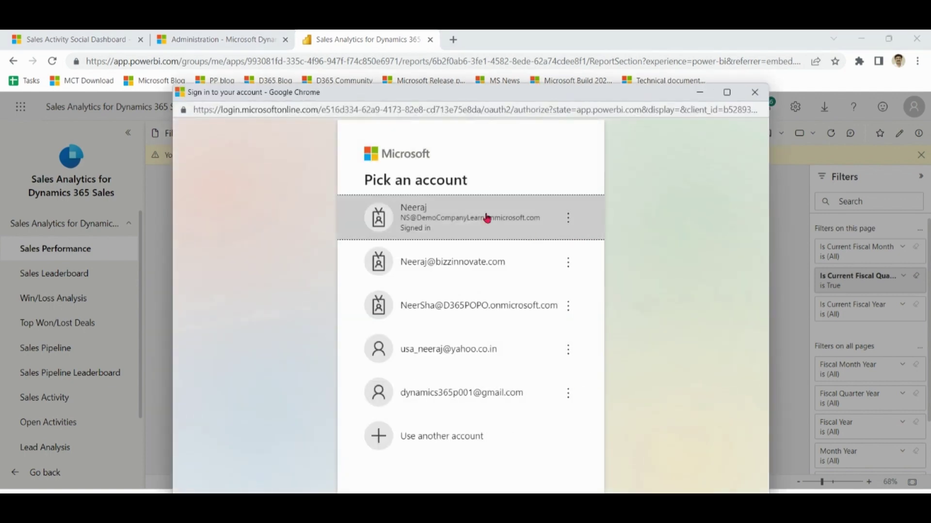
{"action": "left_click", "coordinate": [488, 214]}
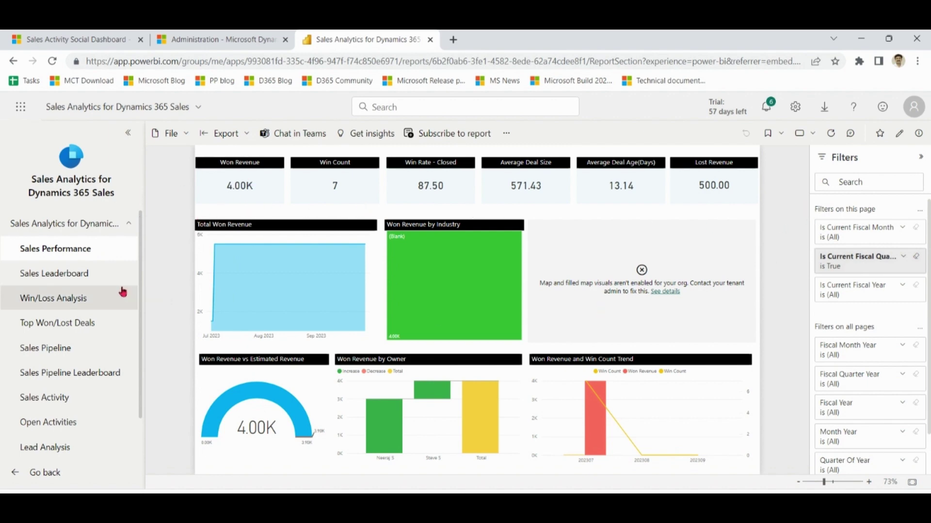
Review the Sales Leaderboard, Win/Loss, Top Won/Lost Deals and Sales Pipeline pages, then go back to Apps
{"action": "left_click", "coordinate": [69, 284]}
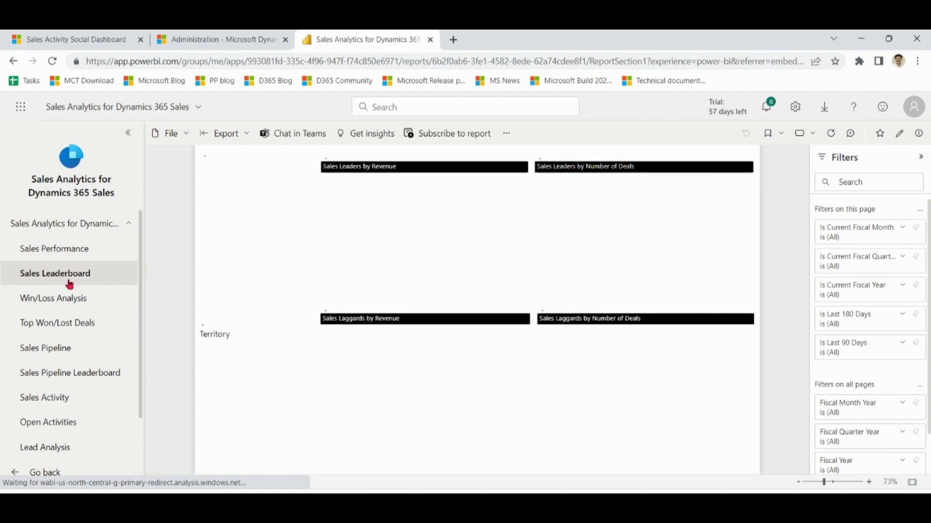
{"action": "left_click", "coordinate": [69, 299]}
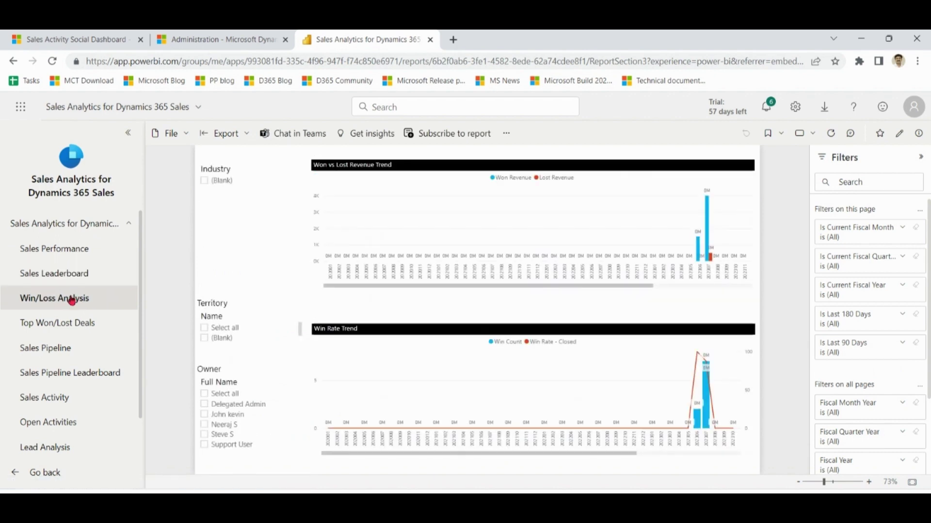
{"action": "left_click", "coordinate": [68, 327]}
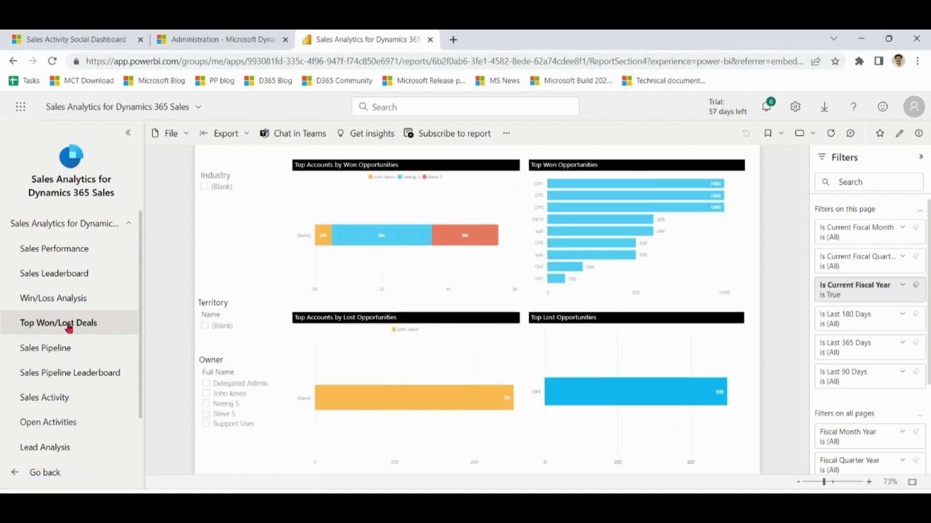
{"action": "left_click", "coordinate": [69, 356]}
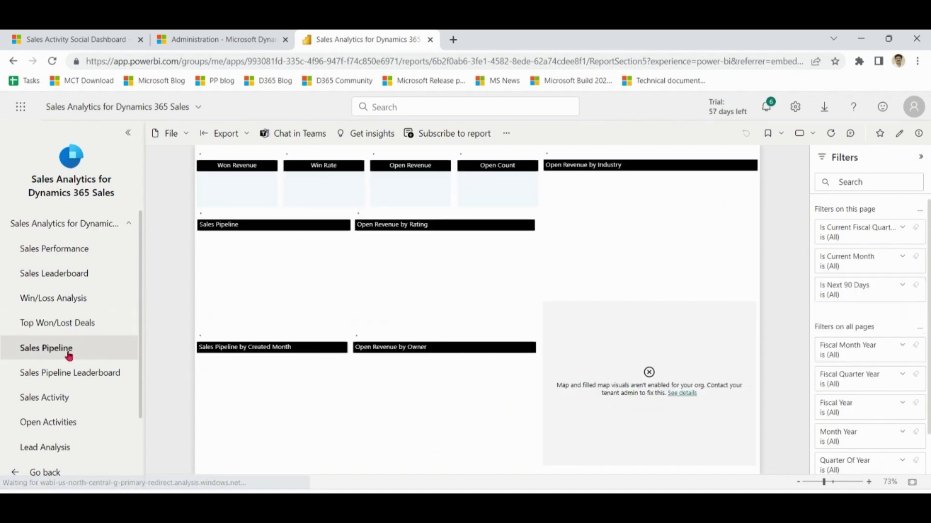
{"action": "scroll", "coordinate": [138, 378], "scroll_direction": "down", "scroll_amount": 2}
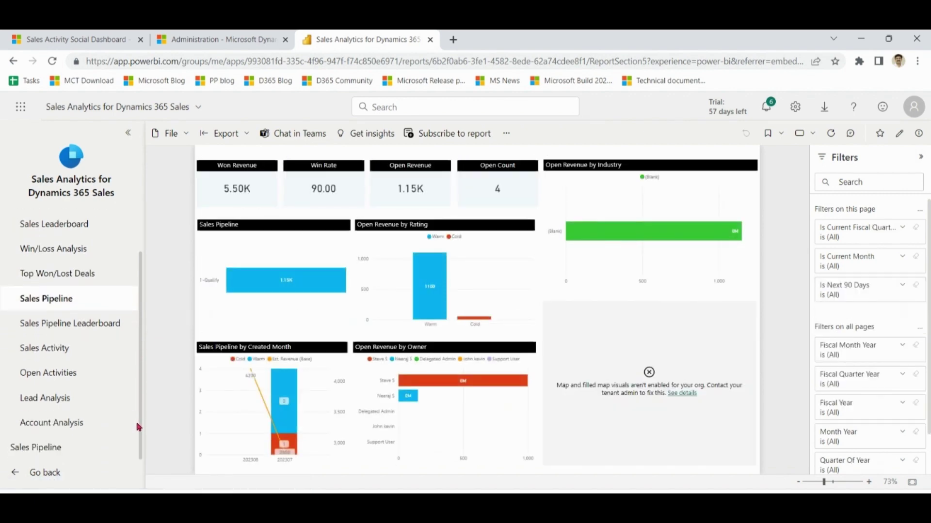
{"action": "left_click", "coordinate": [109, 327]}
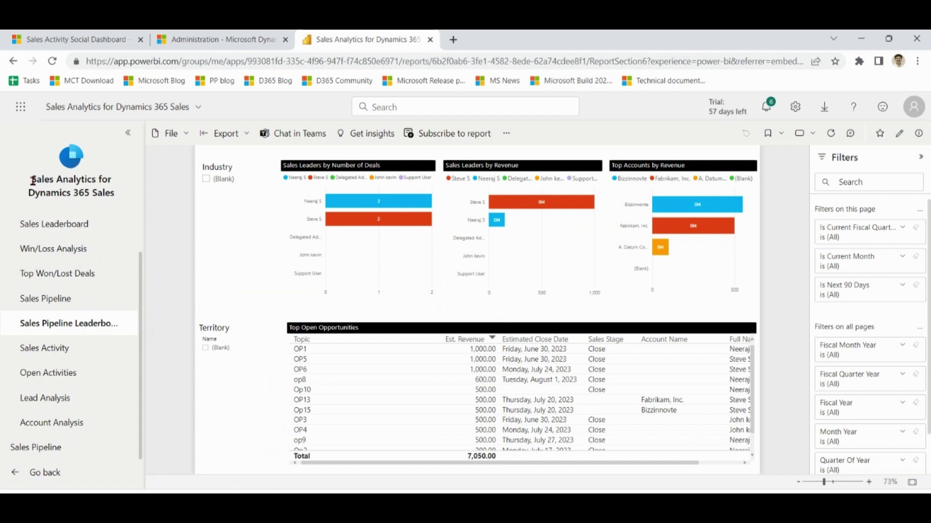
{"action": "left_click_drag", "start_coordinate": [32, 180], "coordinate": [118, 199]}
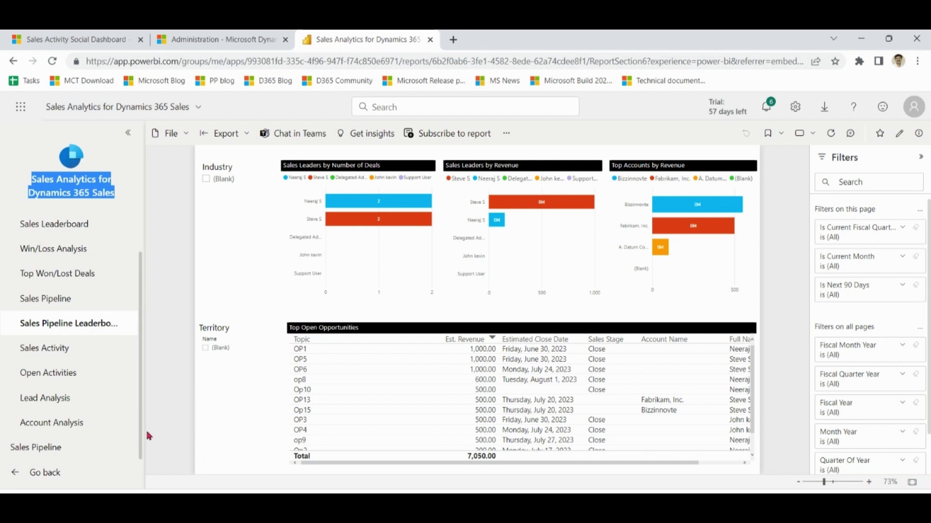
{"action": "left_click", "coordinate": [58, 474]}
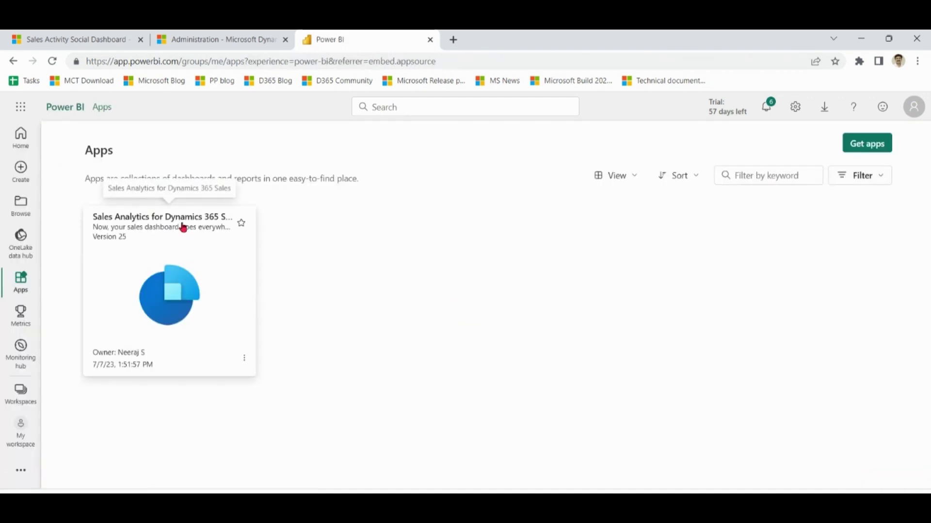
Open the installed Sales Analytics for Dynamics 365 Sales app for editing
{"action": "left_click", "coordinate": [244, 358]}
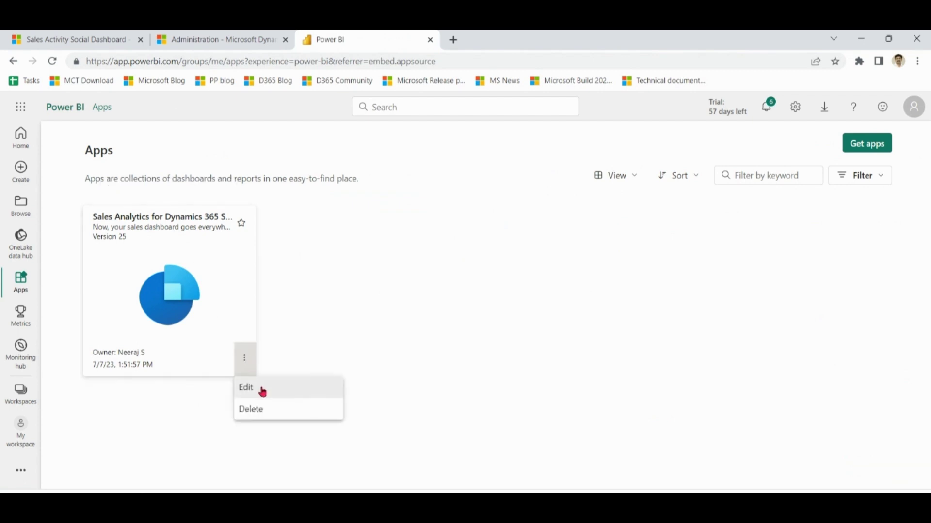
{"action": "left_click", "coordinate": [262, 393]}
{"action": "left_click", "coordinate": [525, 343]}
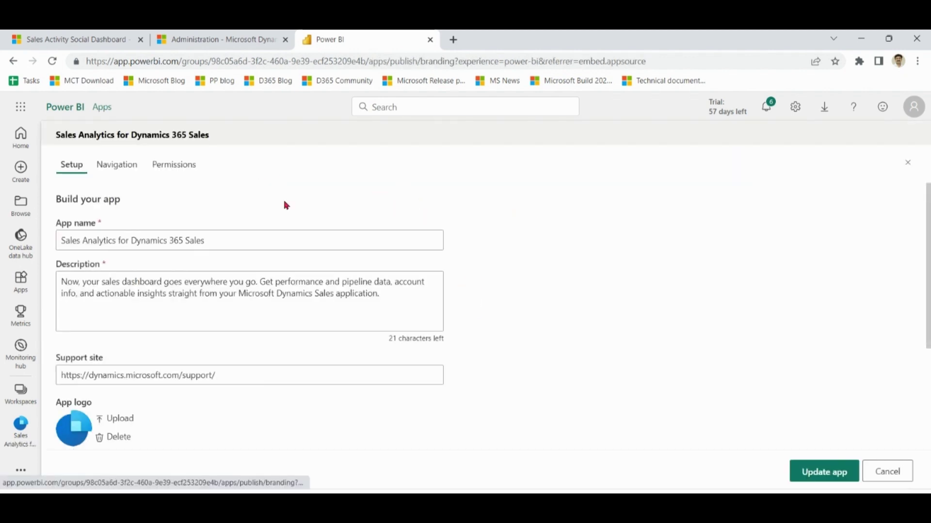
Grant the entire organization access to the app and publish the update
{"action": "left_click", "coordinate": [185, 168]}
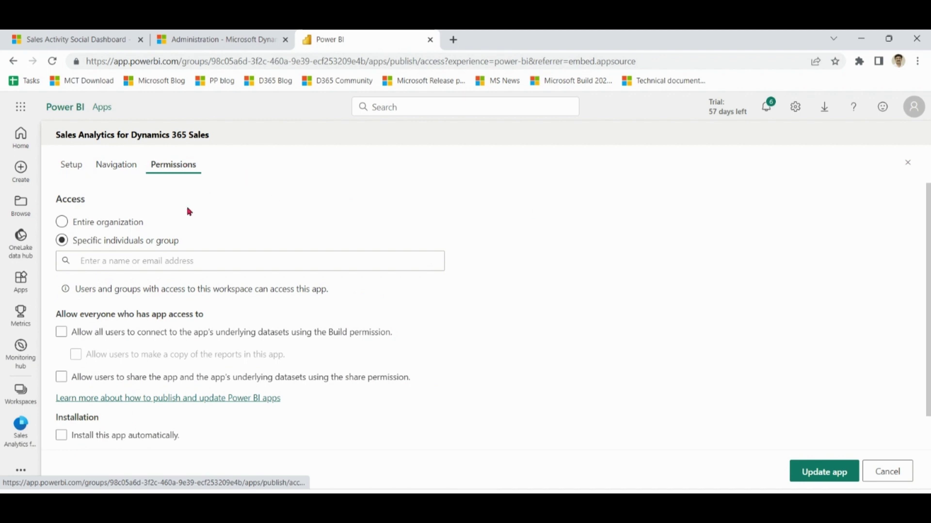
{"action": "left_click", "coordinate": [120, 224]}
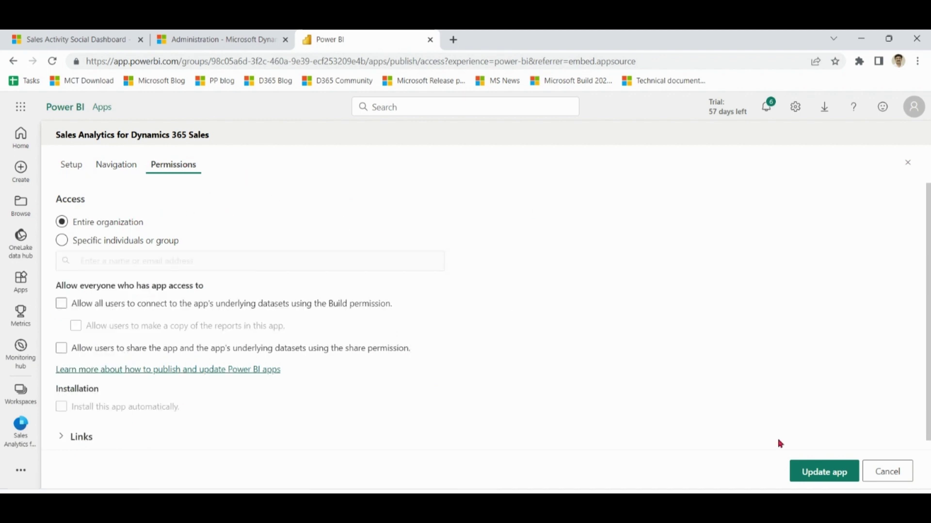
{"action": "left_click", "coordinate": [832, 478]}
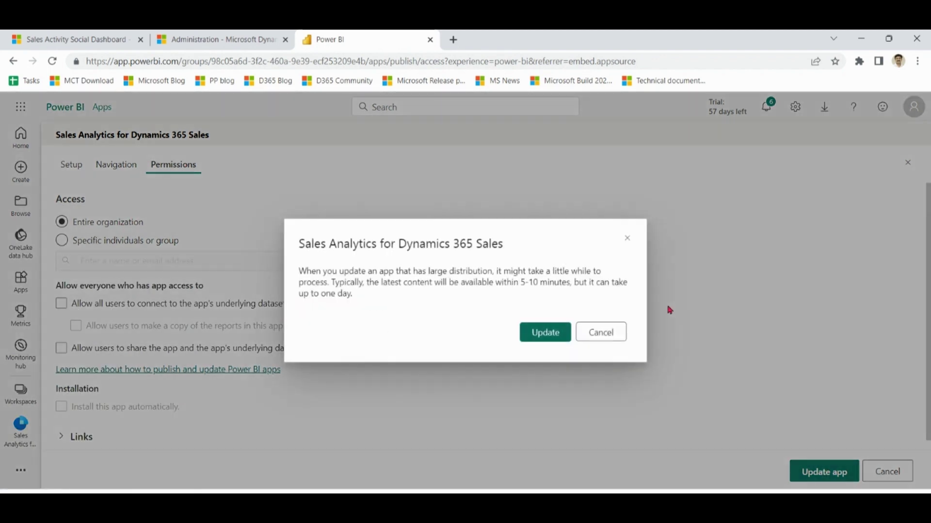
{"action": "left_click", "coordinate": [545, 334]}
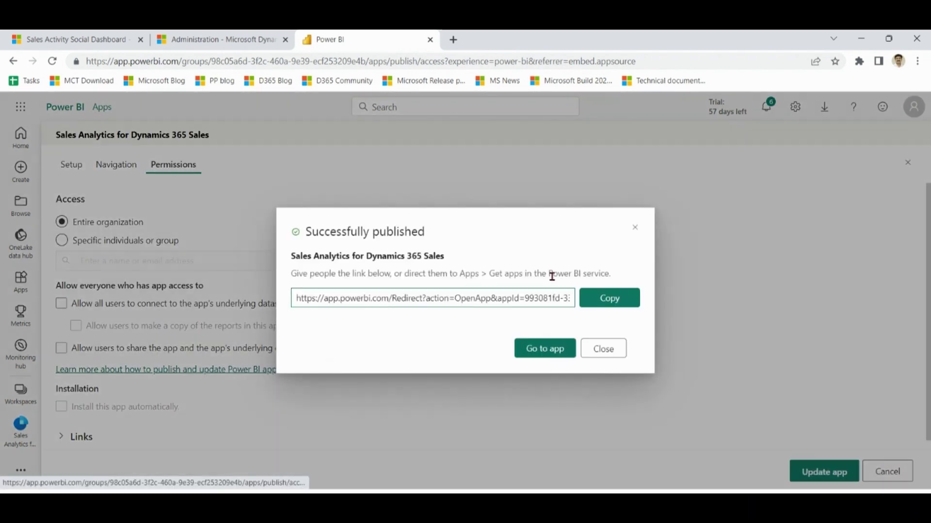
{"action": "left_click", "coordinate": [605, 352]}
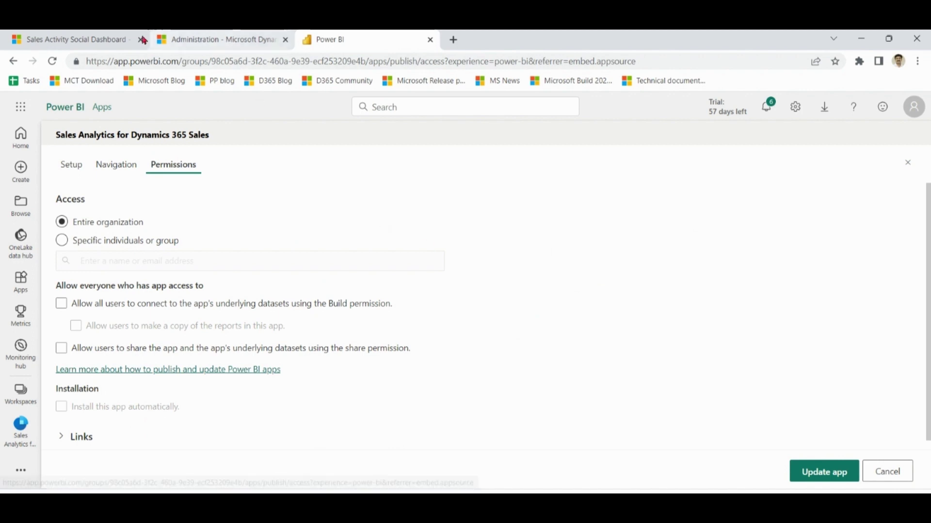
Set Allow Power BI visualization embedding to Yes in System Settings' Reporting options
{"action": "left_click", "coordinate": [93, 37]}
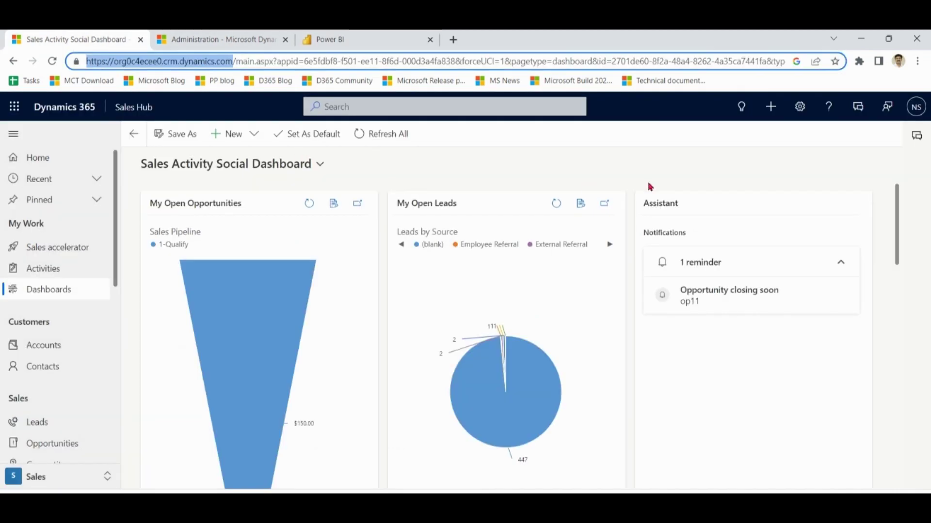
{"action": "left_click", "coordinate": [799, 107]}
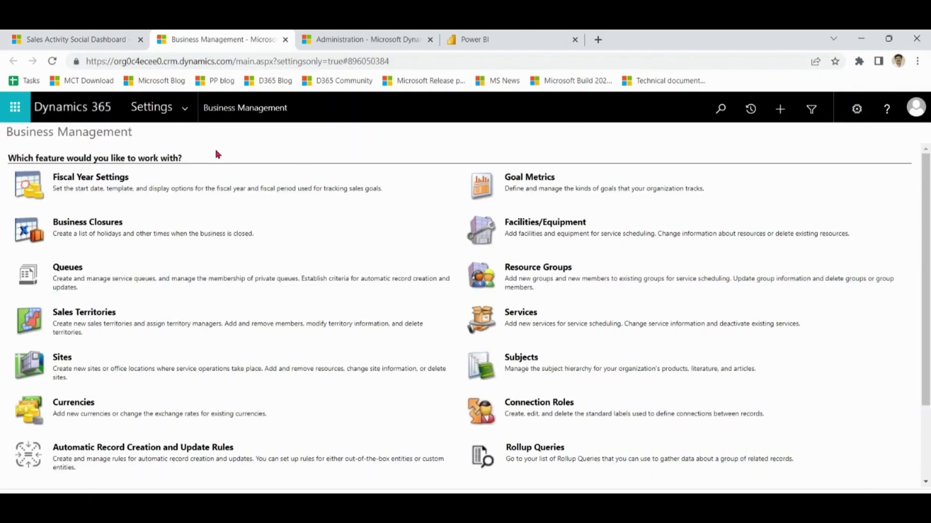
{"action": "left_click", "coordinate": [185, 111]}
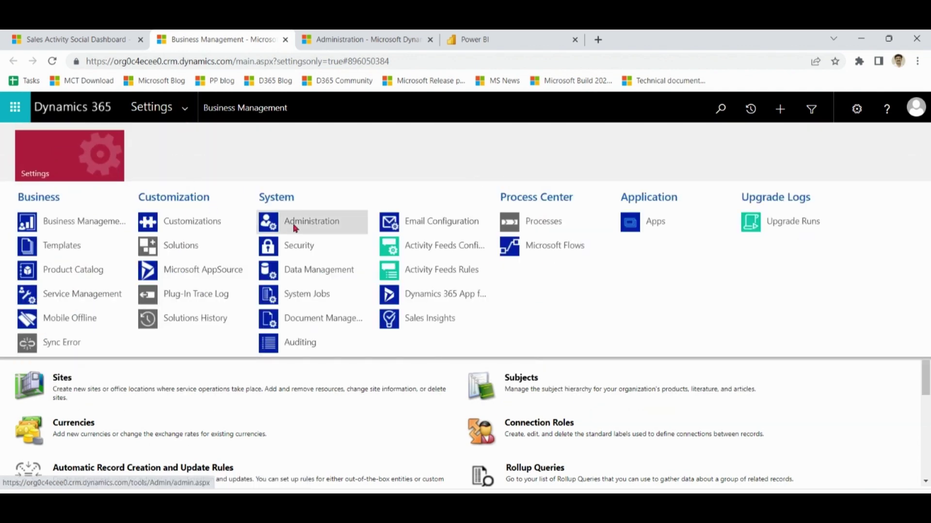
{"action": "left_click", "coordinate": [311, 222]}
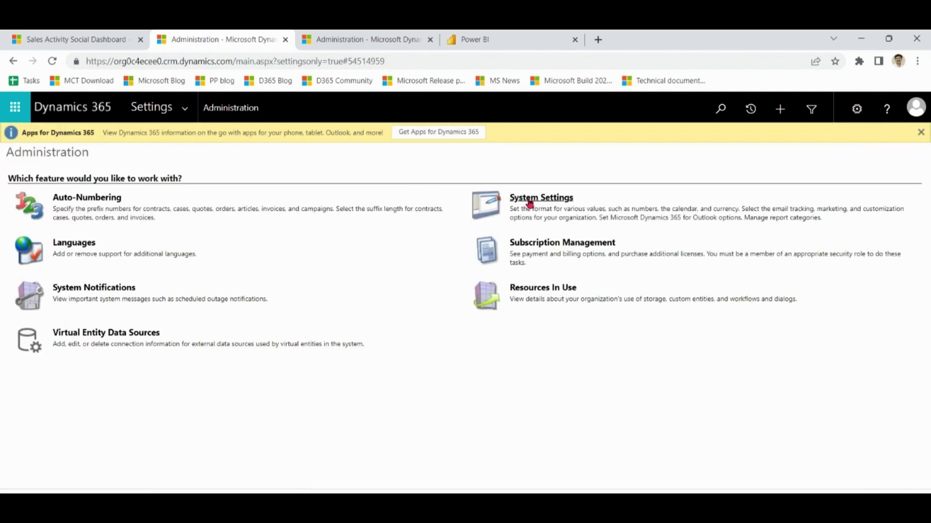
{"action": "left_click", "coordinate": [530, 206]}
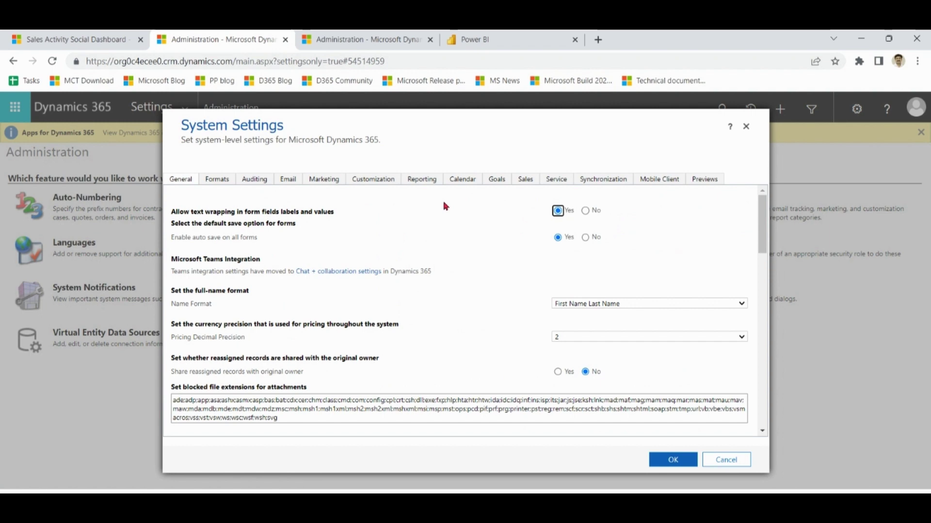
{"action": "left_click", "coordinate": [426, 181]}
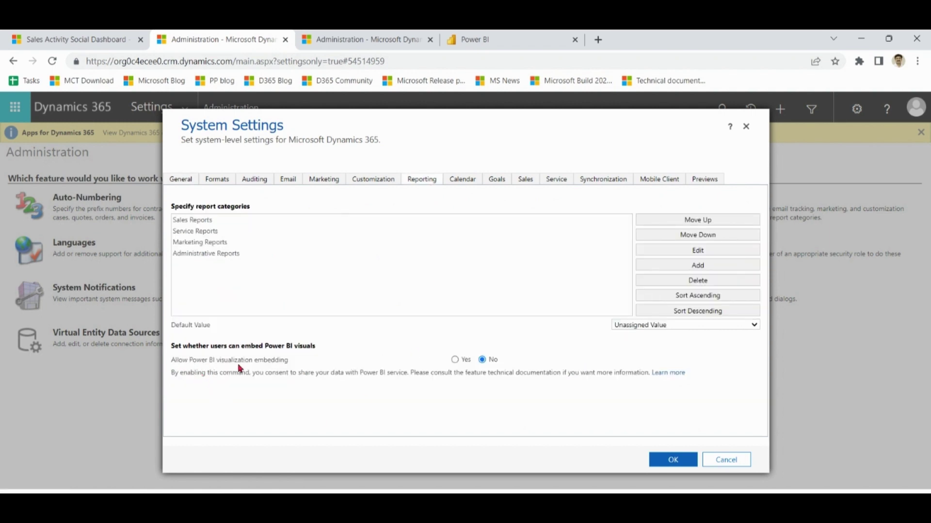
{"action": "left_click", "coordinate": [456, 360]}
{"action": "left_click", "coordinate": [673, 460]}
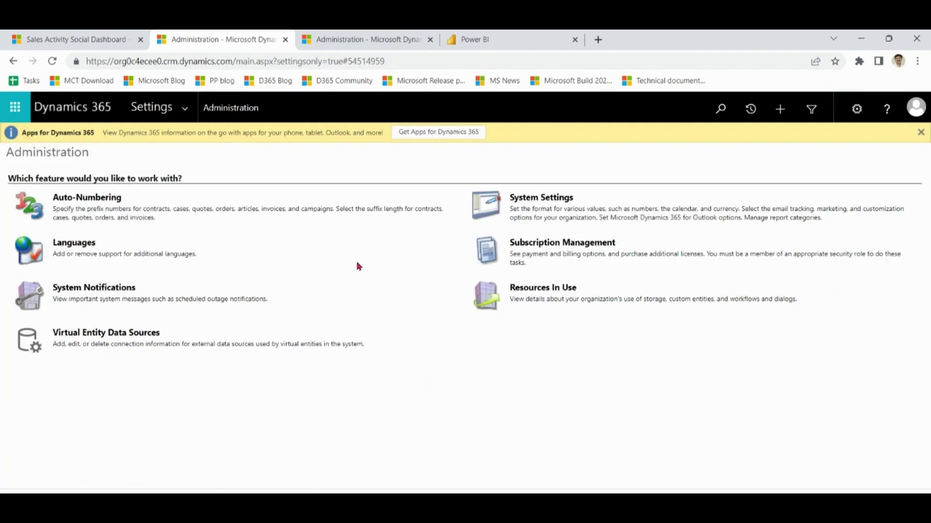
{"action": "left_click", "coordinate": [111, 42]}
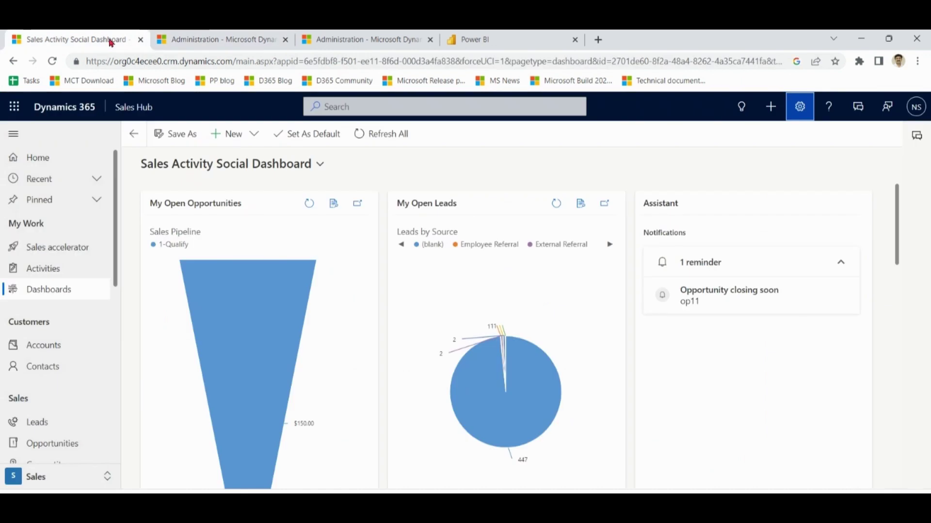
Save a new Power BI dashboard showing Sales Pipeline from the Sales Analytics for Dynamics 365 Sales workspace
{"action": "key", "text": "F5"}
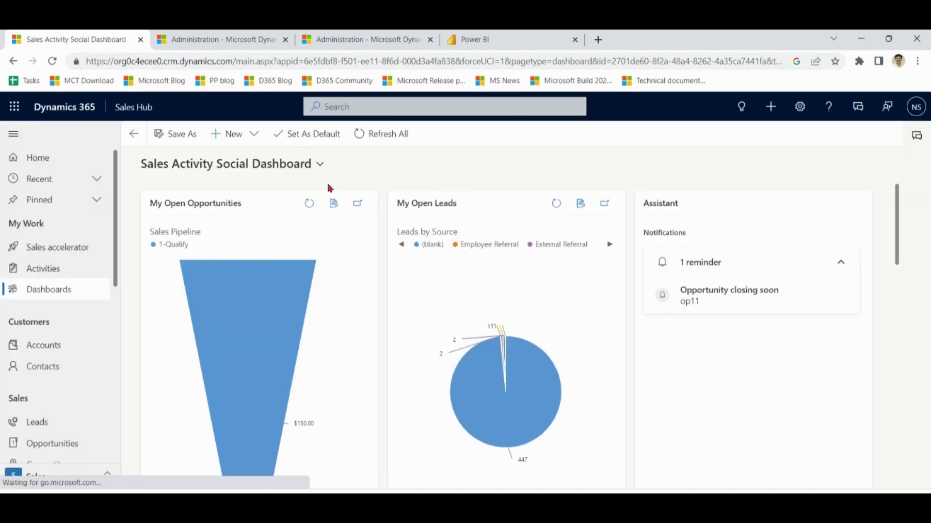
{"action": "left_click", "coordinate": [253, 136]}
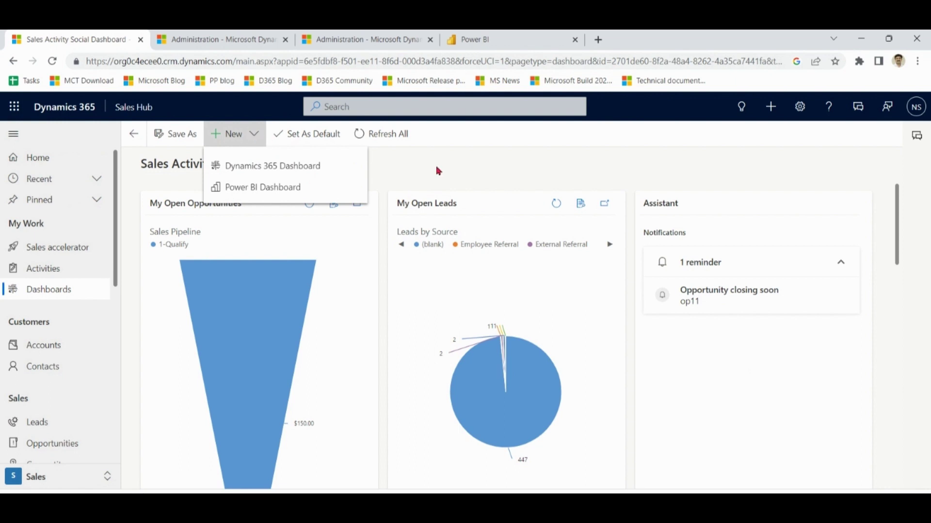
{"action": "left_click", "coordinate": [284, 190]}
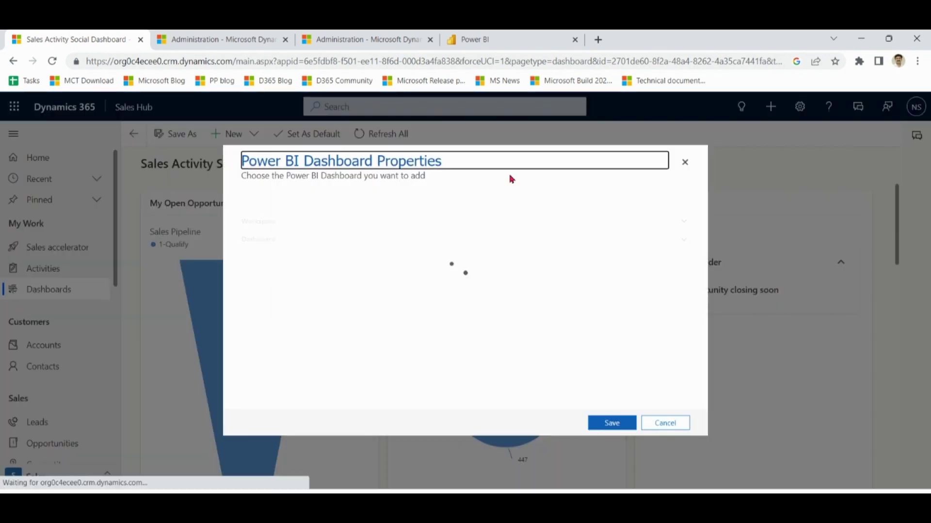
{"action": "left_click", "coordinate": [510, 224]}
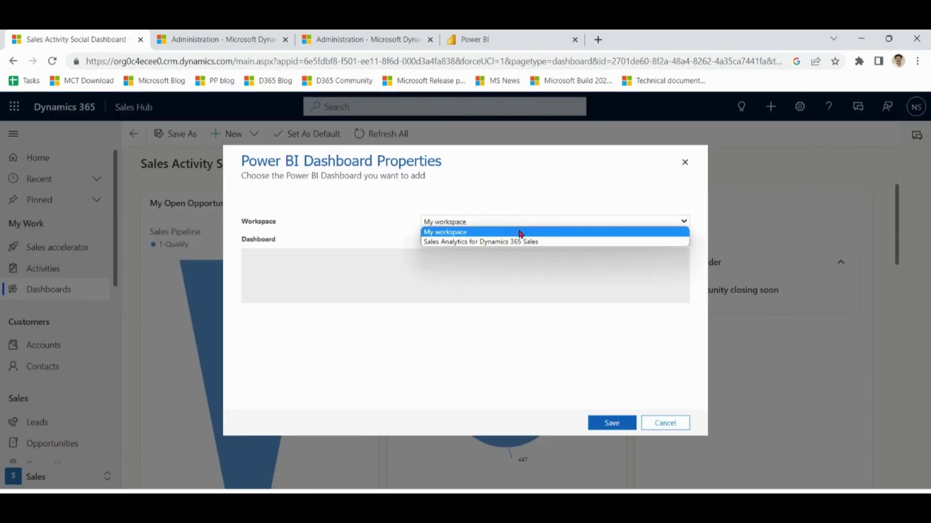
{"action": "left_click", "coordinate": [528, 243]}
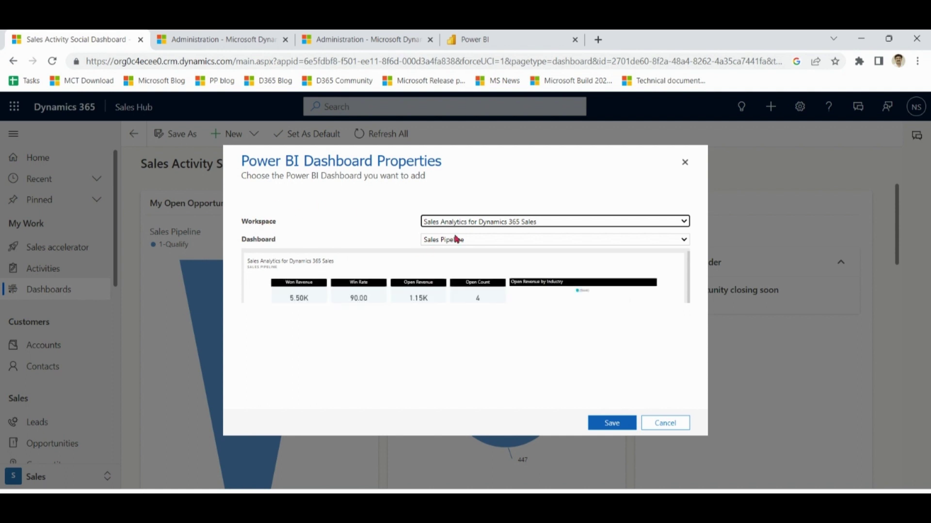
{"action": "left_click", "coordinate": [465, 244]}
{"action": "left_click", "coordinate": [467, 250]}
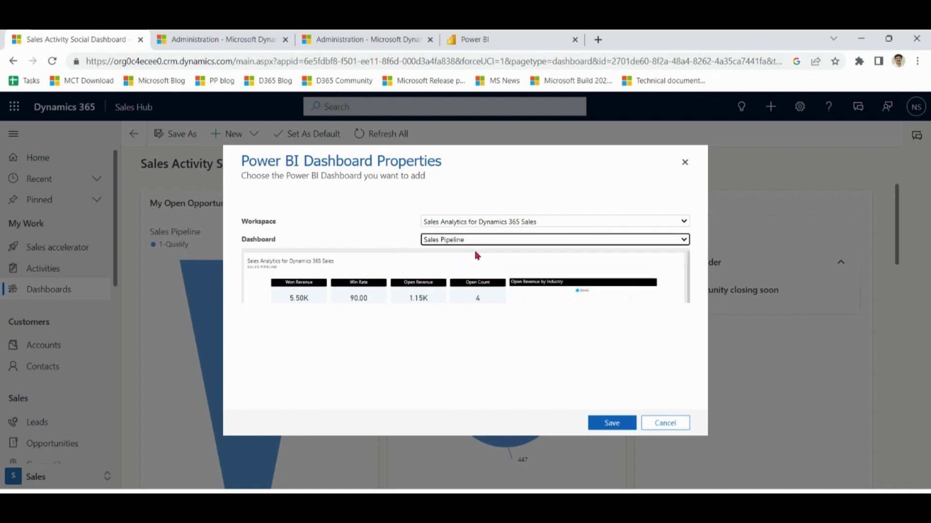
{"action": "left_click", "coordinate": [616, 427]}
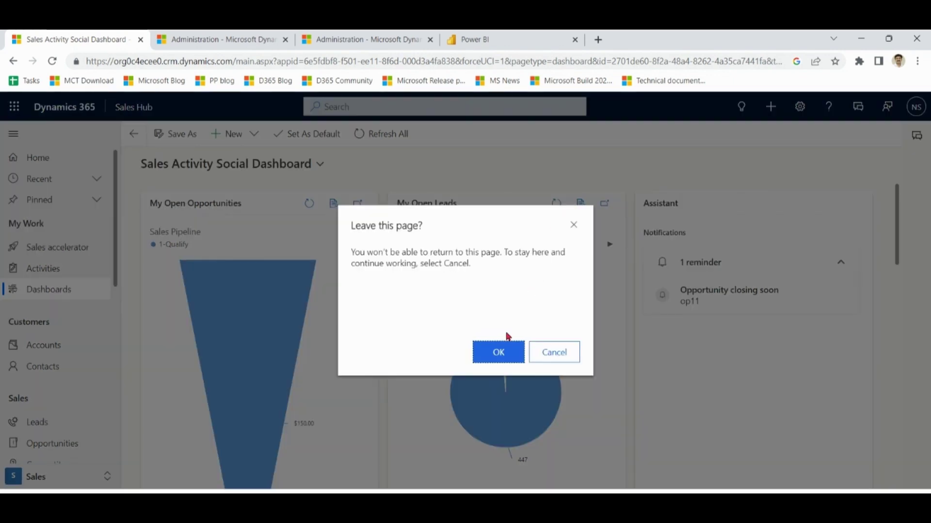
Review the Leaderboard, Win/Loss, Top Deals and Pipeline report pages, then return to the embedded dashboard
{"action": "left_click", "coordinate": [502, 352]}
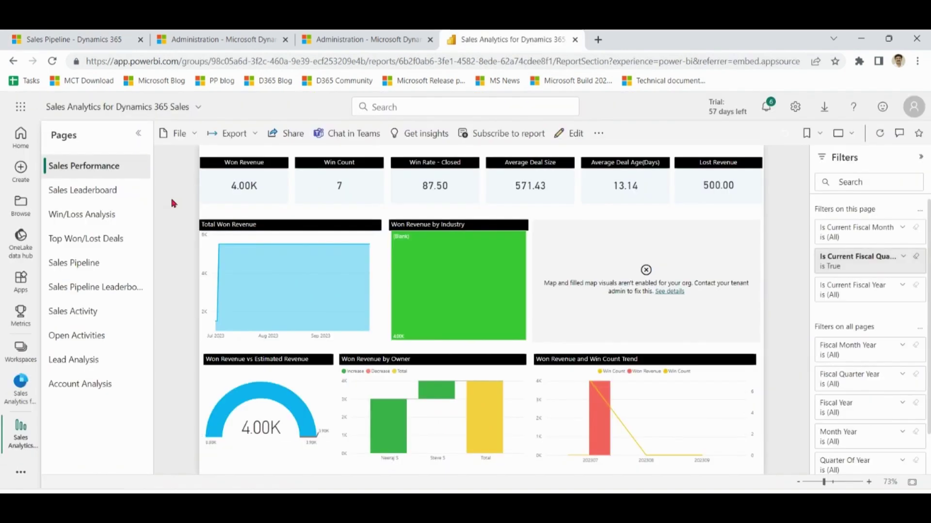
{"action": "left_click", "coordinate": [98, 191]}
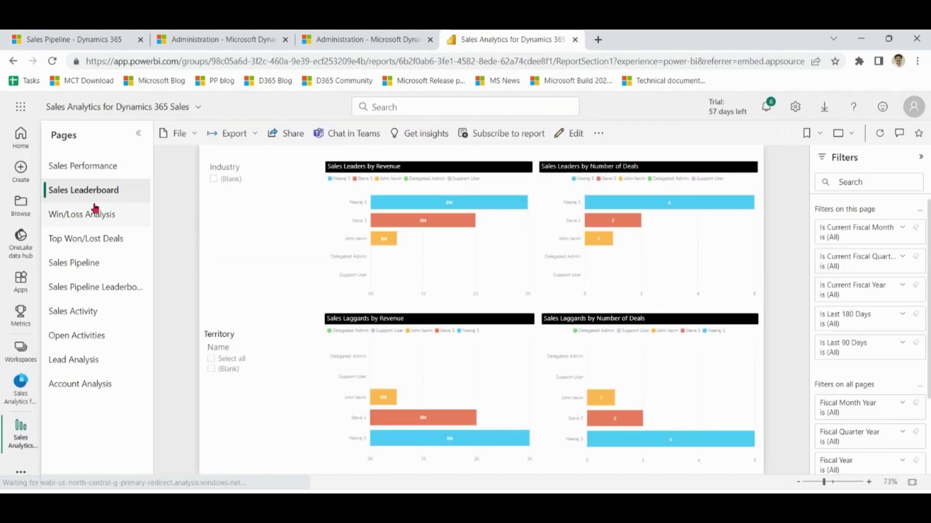
{"action": "left_click", "coordinate": [95, 214]}
{"action": "left_click", "coordinate": [99, 243]}
{"action": "left_click", "coordinate": [83, 263]}
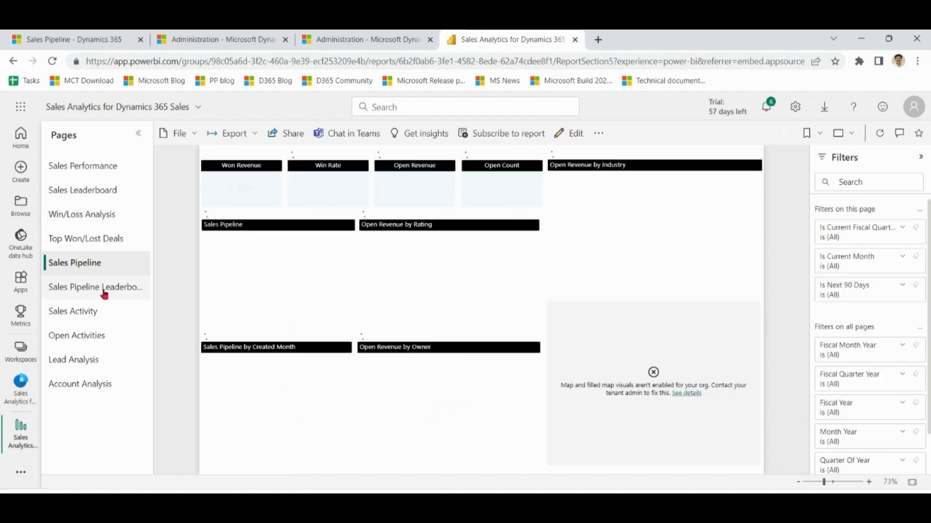
{"action": "left_click", "coordinate": [101, 289]}
{"action": "left_click", "coordinate": [88, 40]}
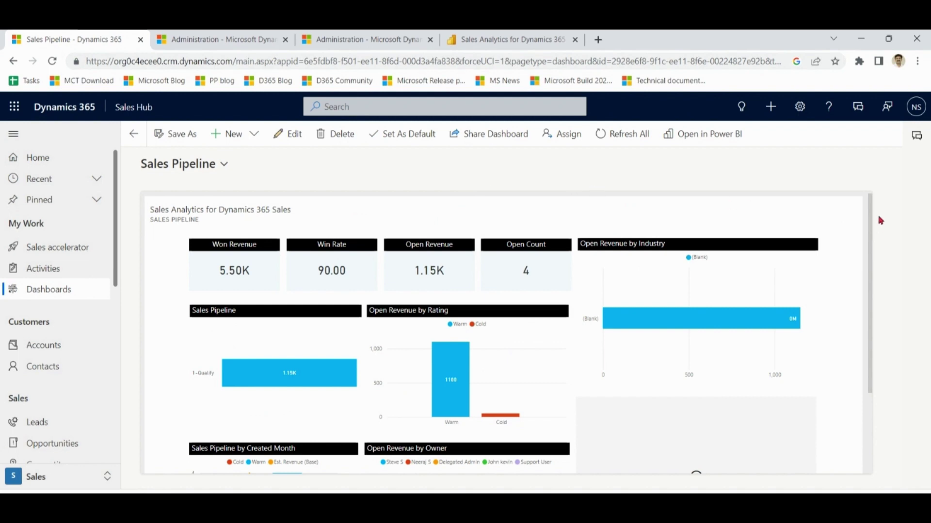
{"action": "mouse_move", "coordinate": [871, 213]}
{"action": "left_mouse_down"}
{"action": "mouse_move", "coordinate": [876, 267]}
{"action": "mouse_move", "coordinate": [875, 200]}
{"action": "left_mouse_up"}
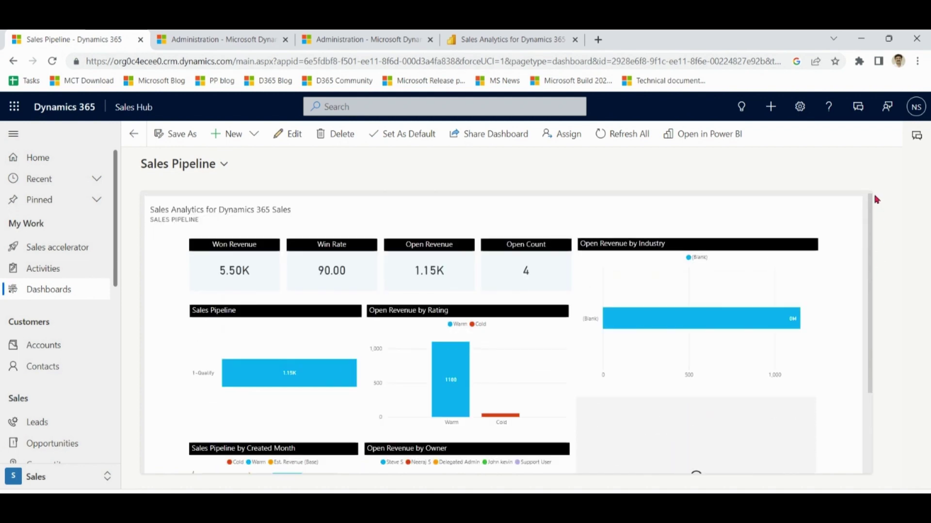